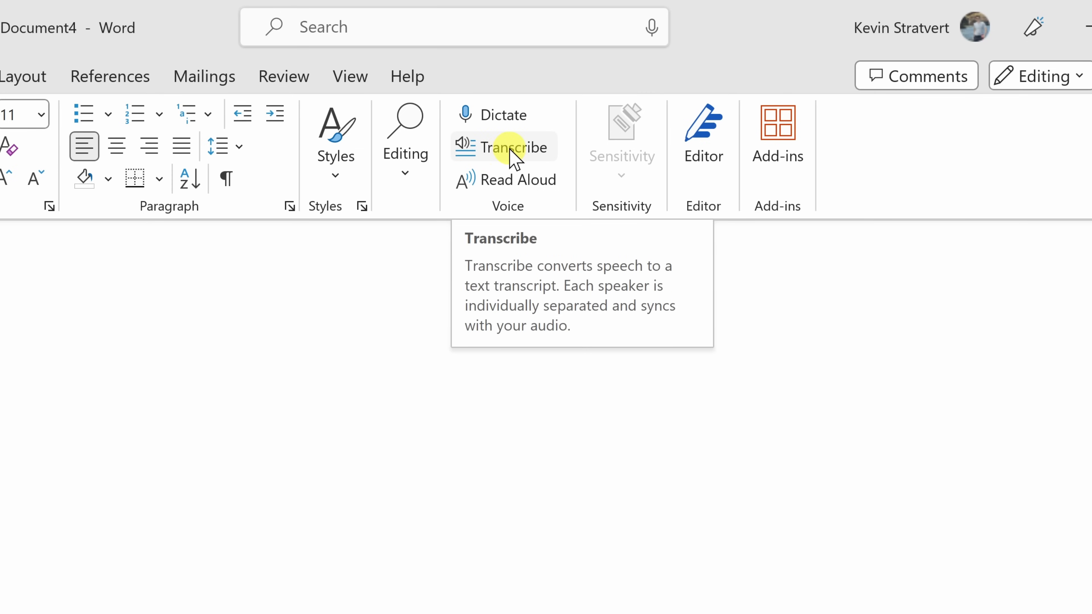
# Dictate "with dictate this will give you a real time transcript of everything that you're saying" into the document, and stop dictation
pyautogui.click(495, 115)
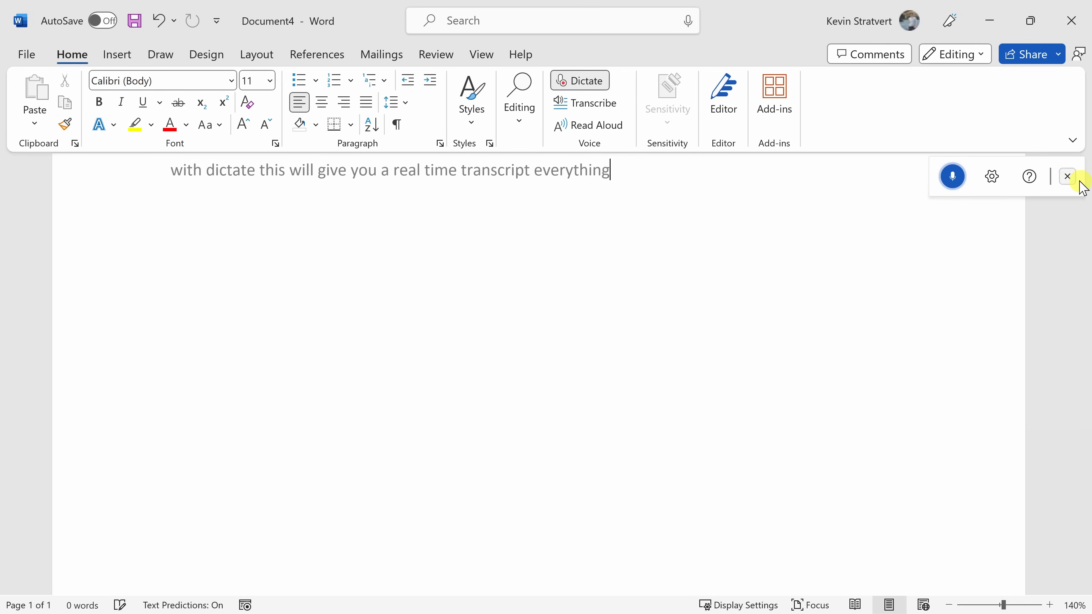
pyautogui.click(1067, 176)
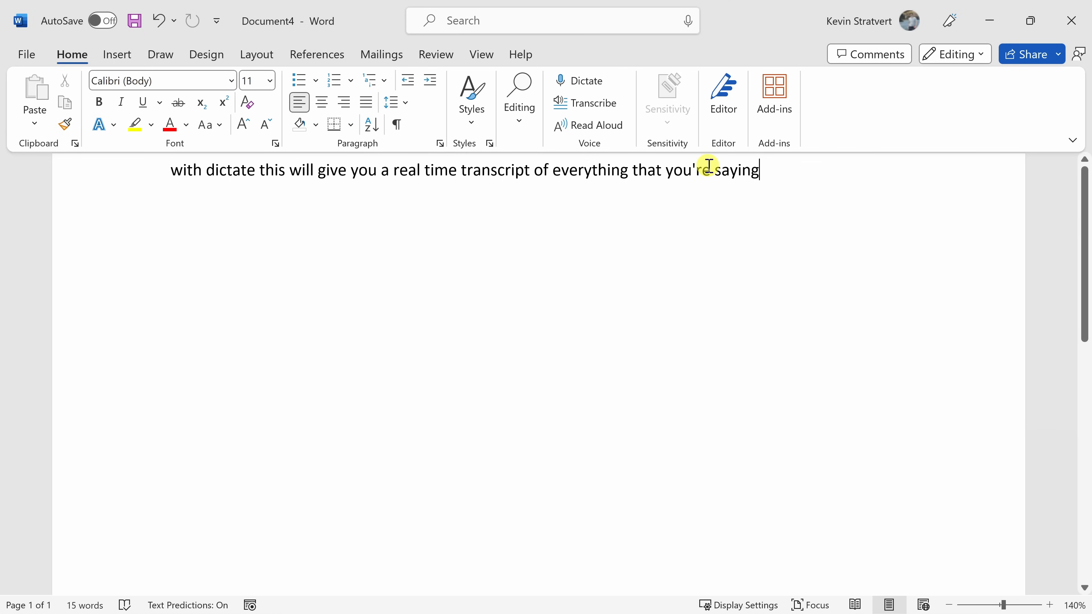
# Open Transcribe and review its available languages and supported audio formats, keeping English (United States) as the language
pyautogui.click(593, 108)
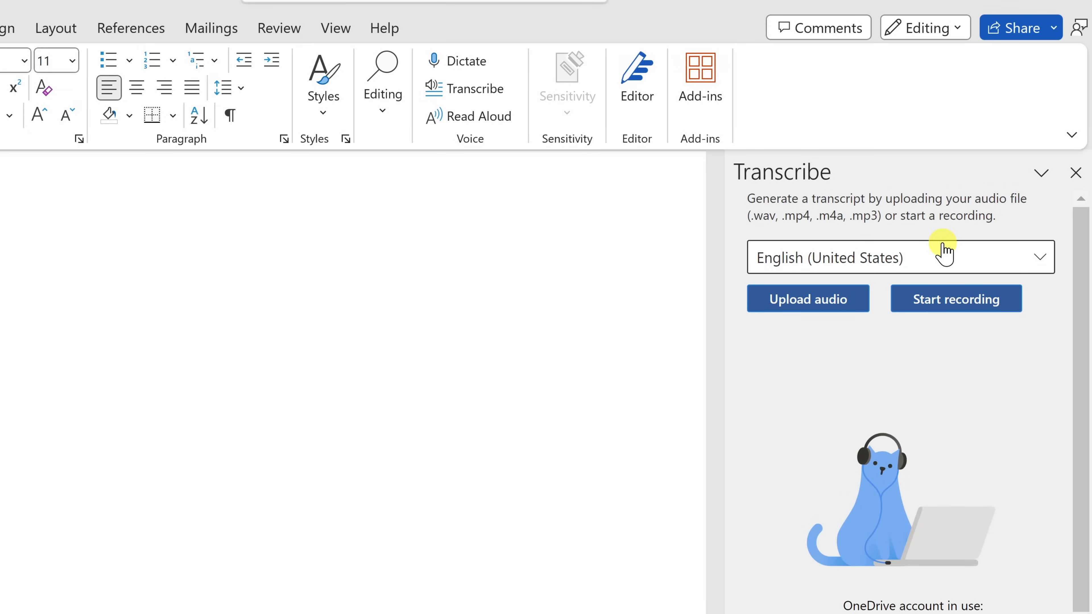
pyautogui.click(900, 258)
pyautogui.scroll(-5, 901, 258)
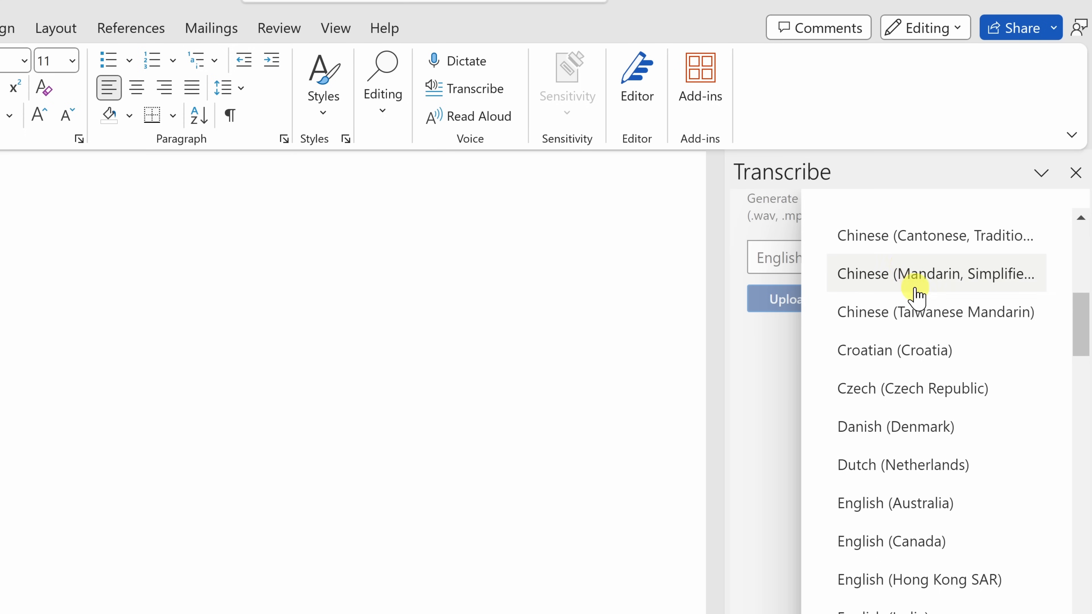
pyautogui.scroll(-8, 915, 284)
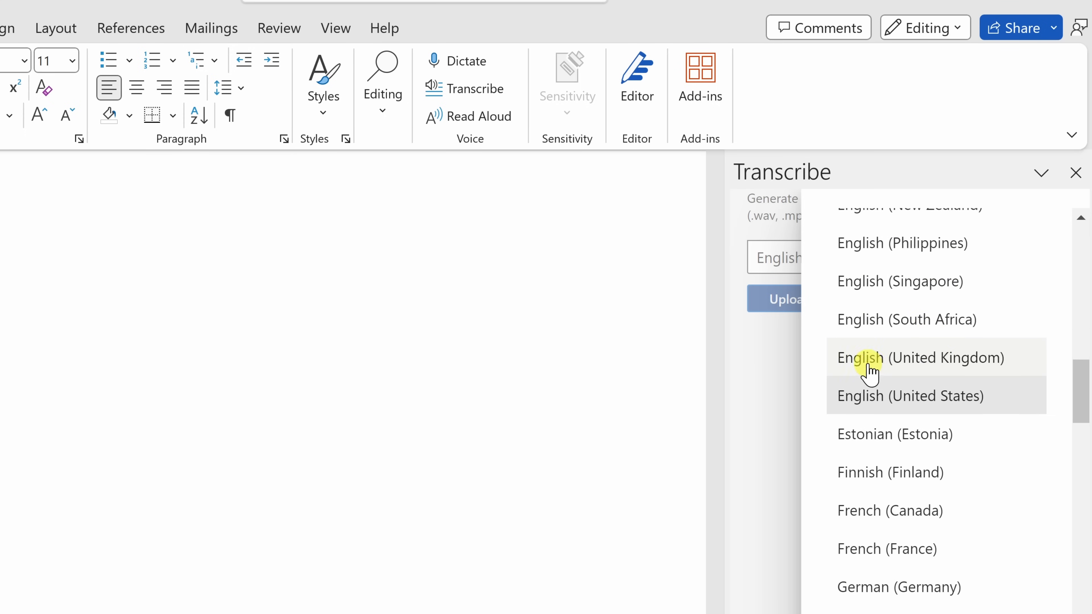
pyautogui.click(761, 353)
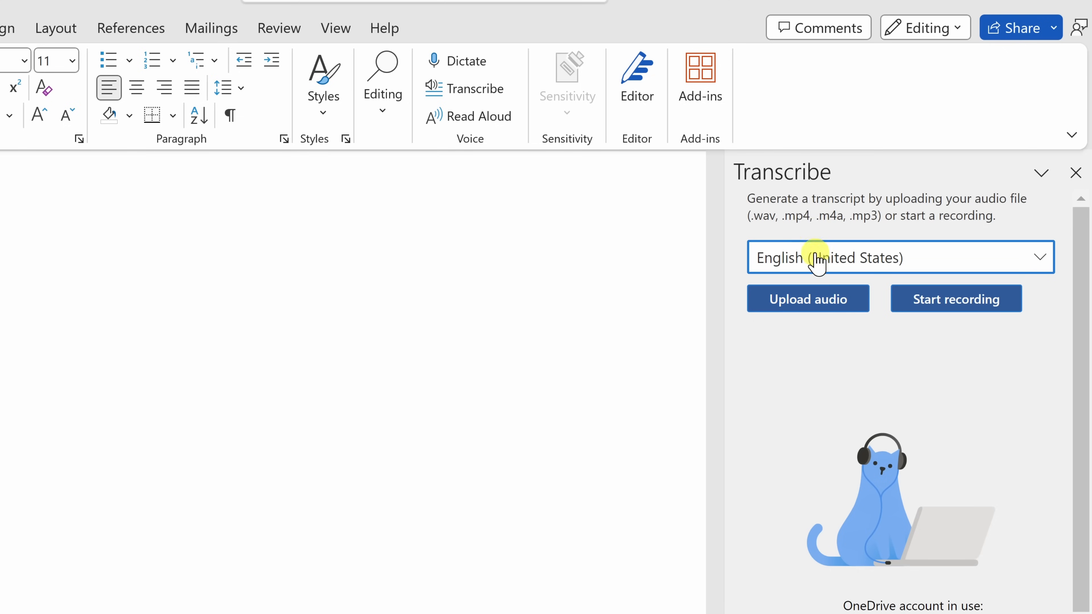
pyautogui.moveTo(785, 218); pyautogui.dragTo(809, 220)
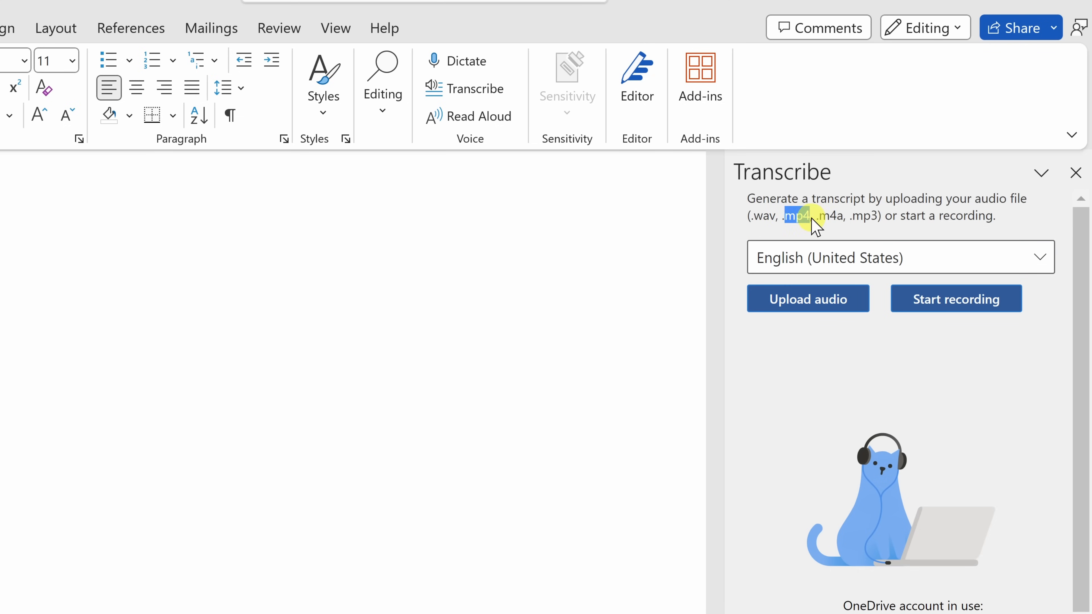
pyautogui.click(817, 218)
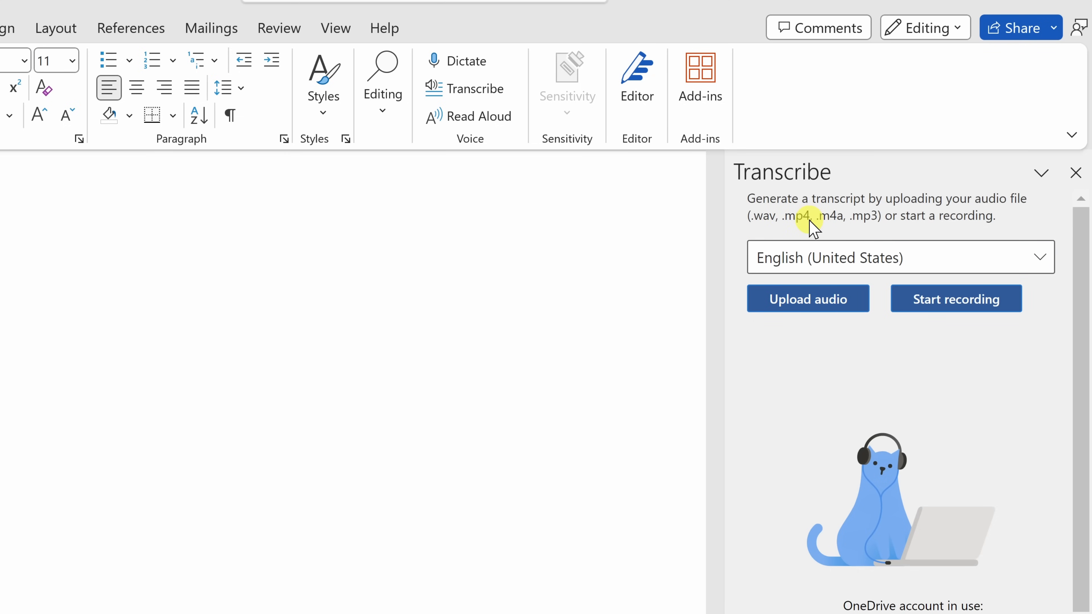
# Record about 22 seconds of speech, pausing and resuming once along the way, and save and transcribe the recording
pyautogui.click(962, 307)
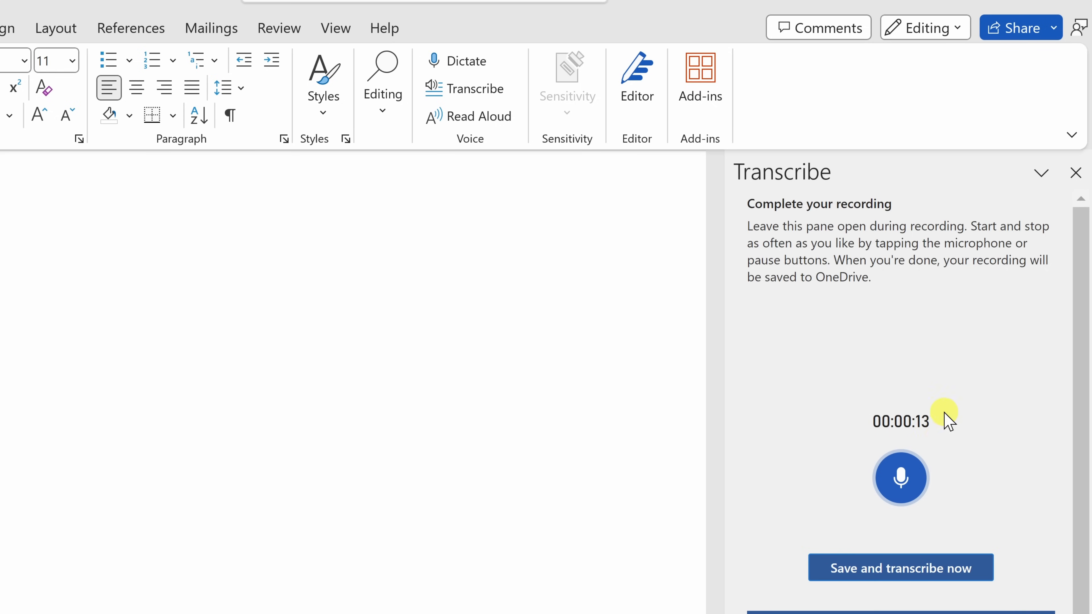
pyautogui.click(919, 479)
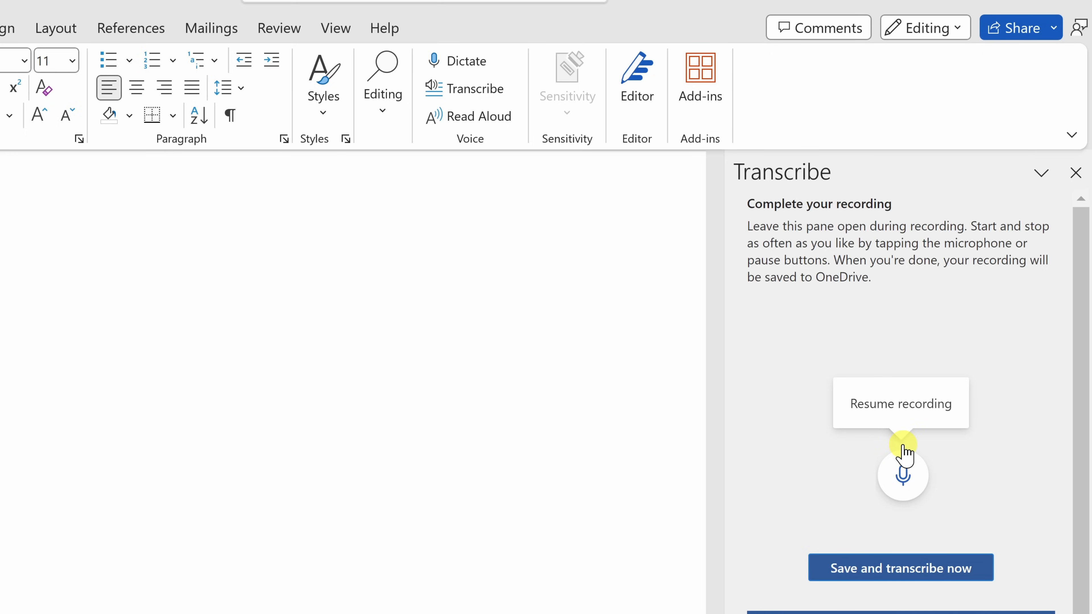
pyautogui.click(909, 477)
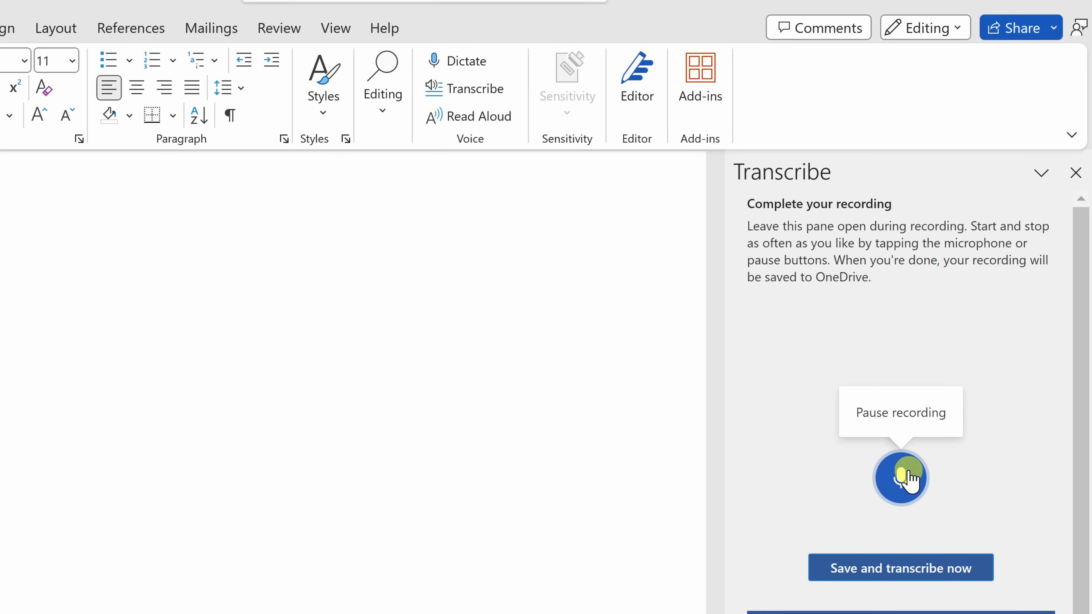
pyautogui.click(906, 476)
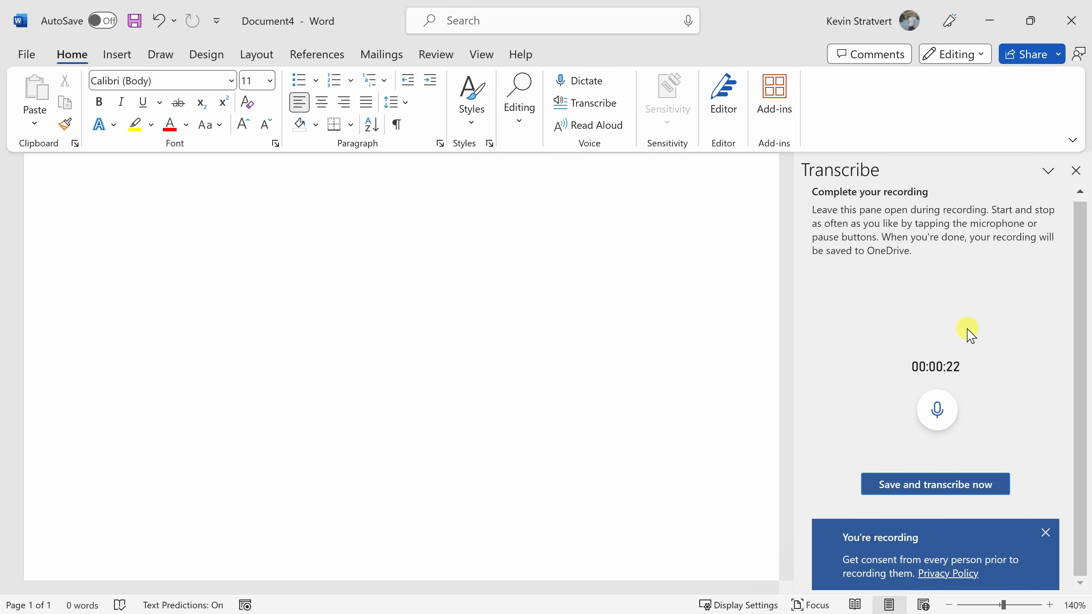
pyautogui.click(928, 489)
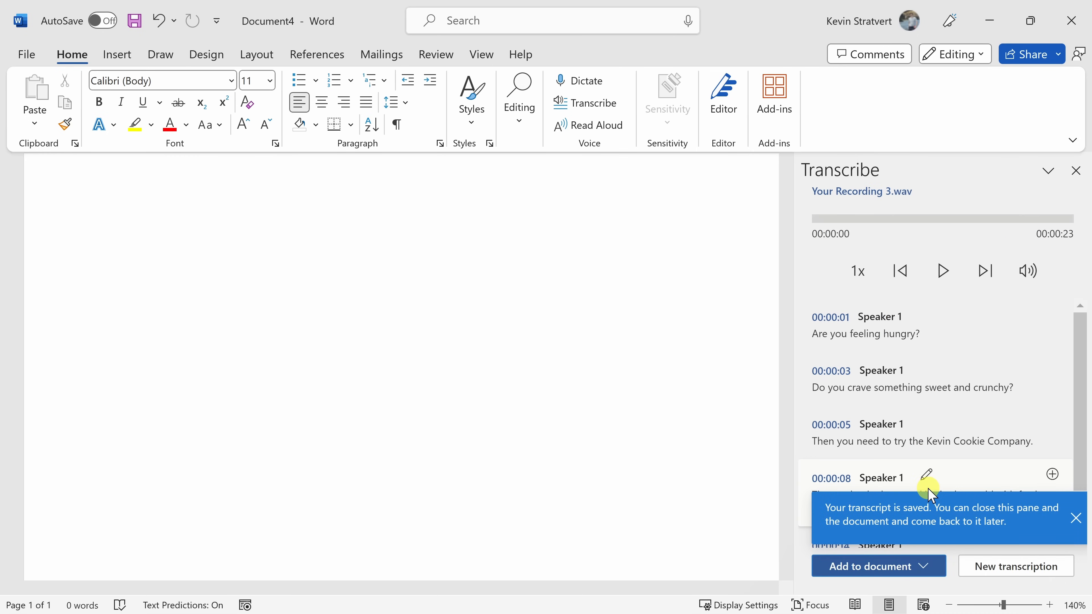
# Read through the generated transcript and open the linked recording file, Your Recording 3.wav
pyautogui.scroll(-3, 932, 468)
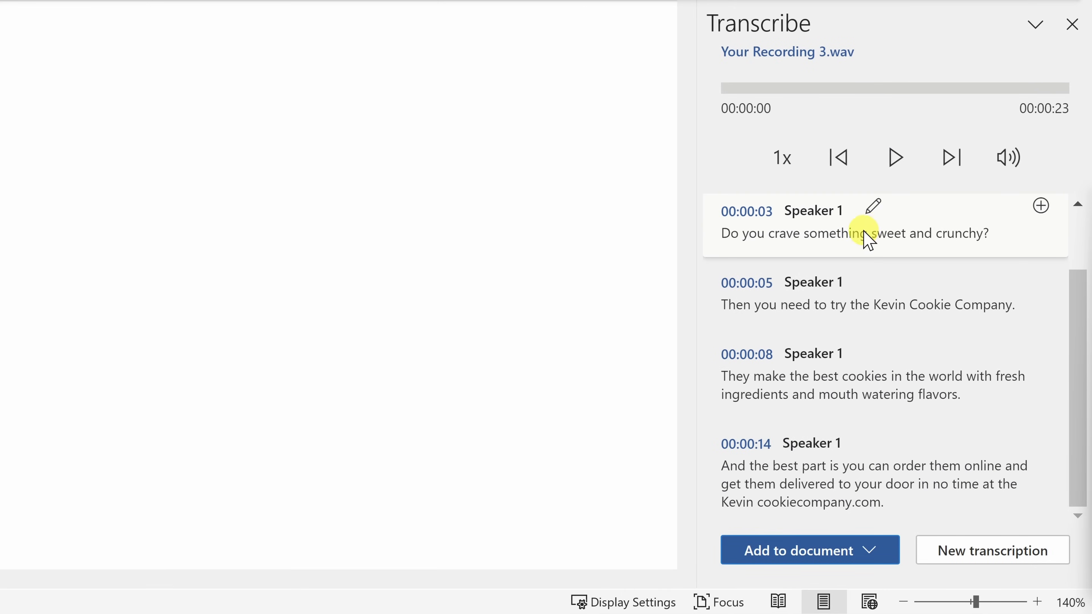
pyautogui.scroll(3, 902, 445)
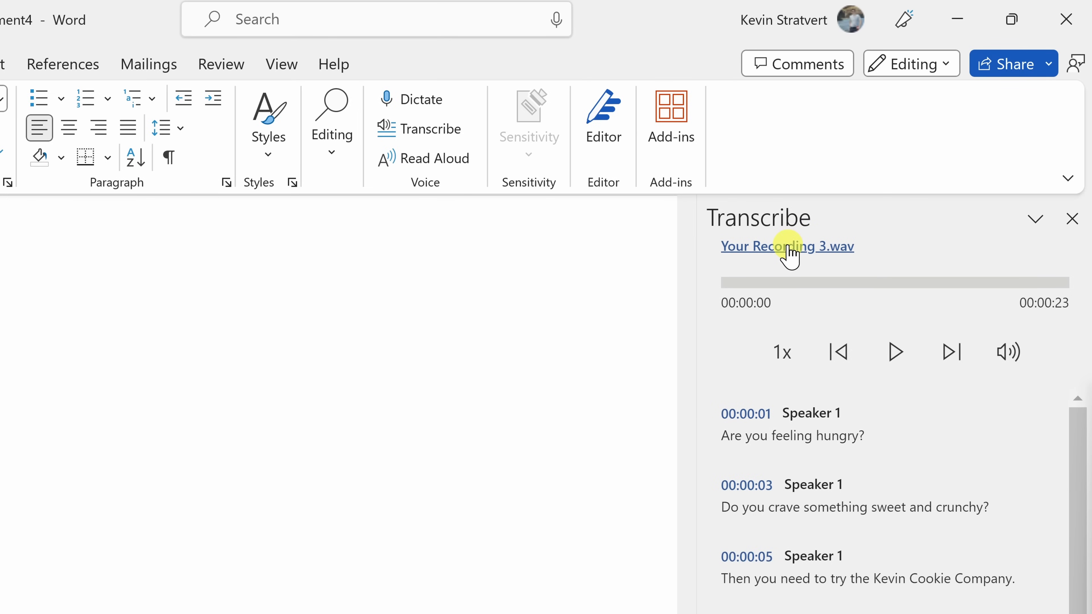
pyautogui.click(791, 247)
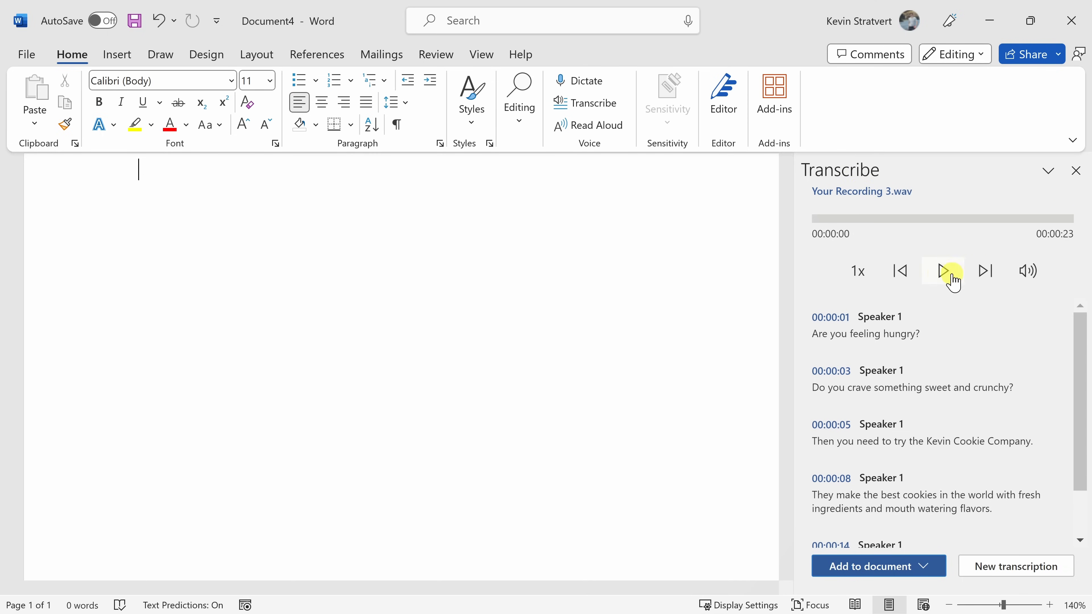
# Check the playback speed options, play and pause the recording at 1x, and replay it briefly from the 00:00:05 segment
pyautogui.click(860, 272)
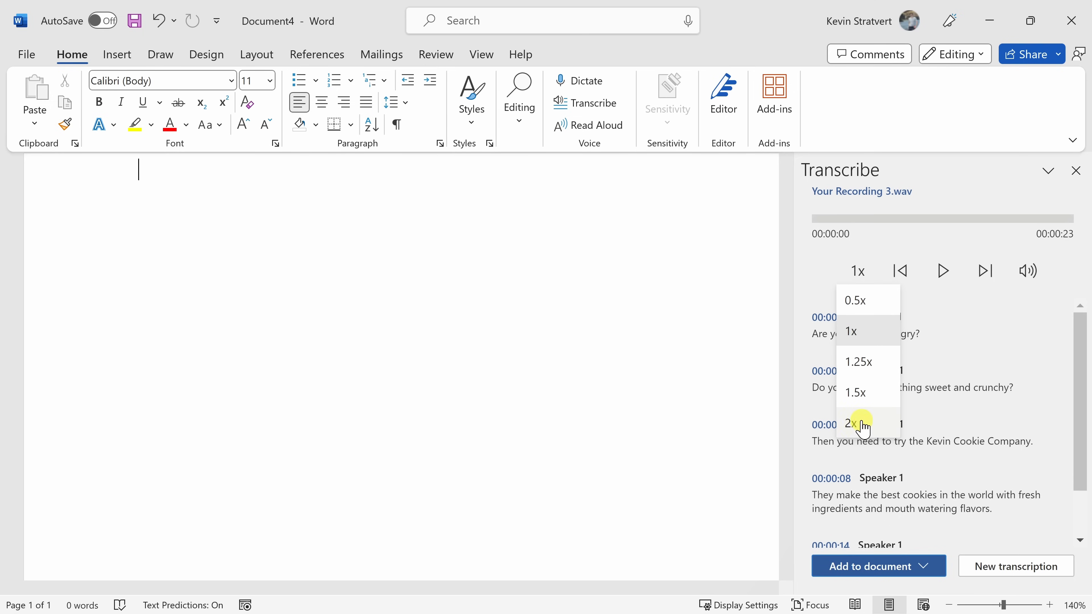
pyautogui.click(808, 276)
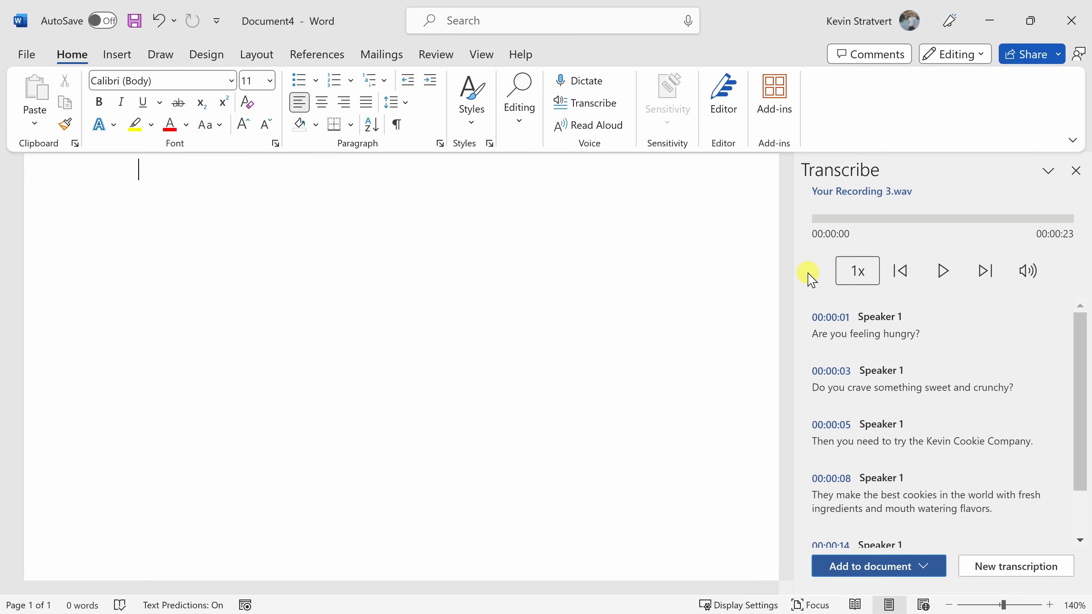
pyautogui.click(941, 271)
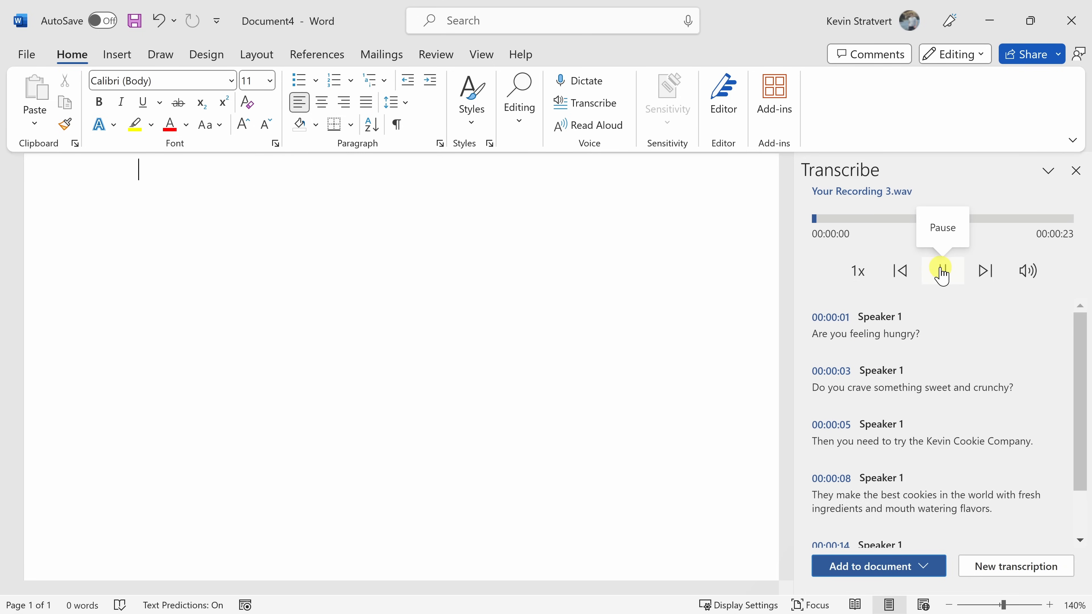
pyautogui.moveTo(938, 312)
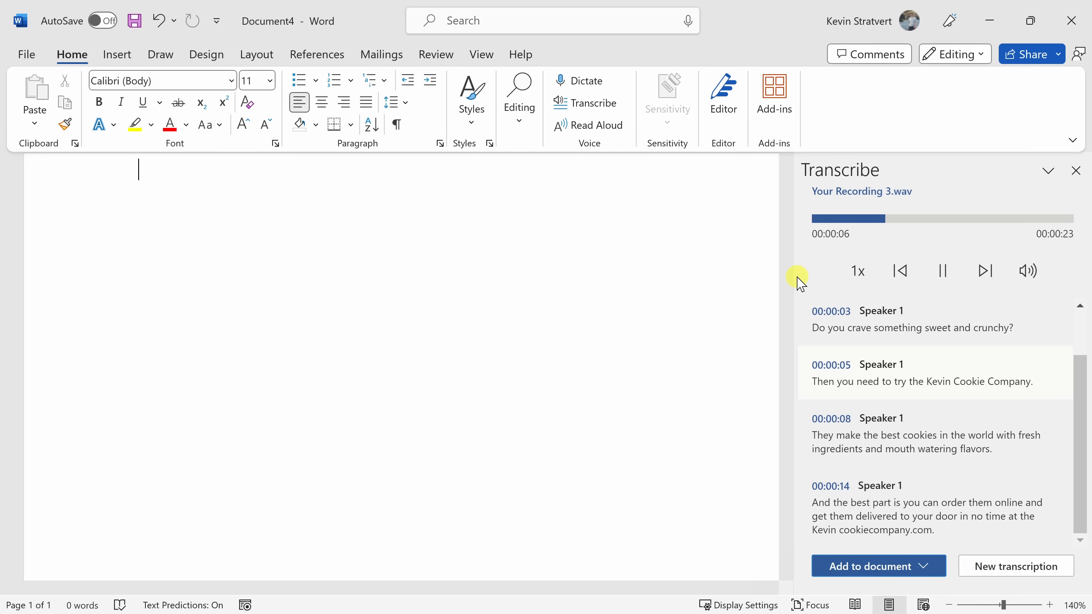
pyautogui.moveTo(812, 378)
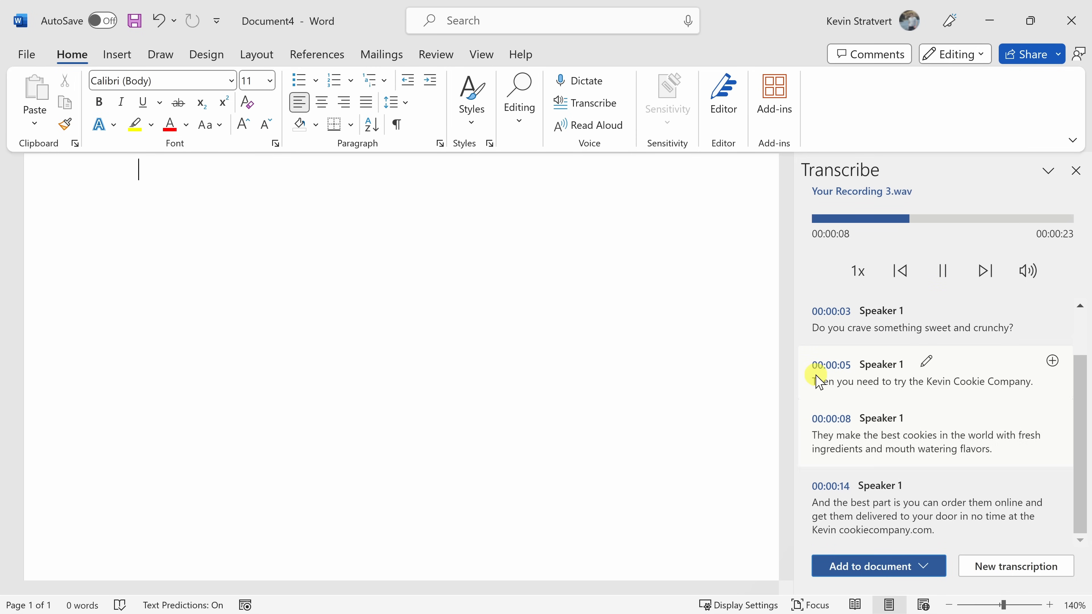
pyautogui.click(939, 272)
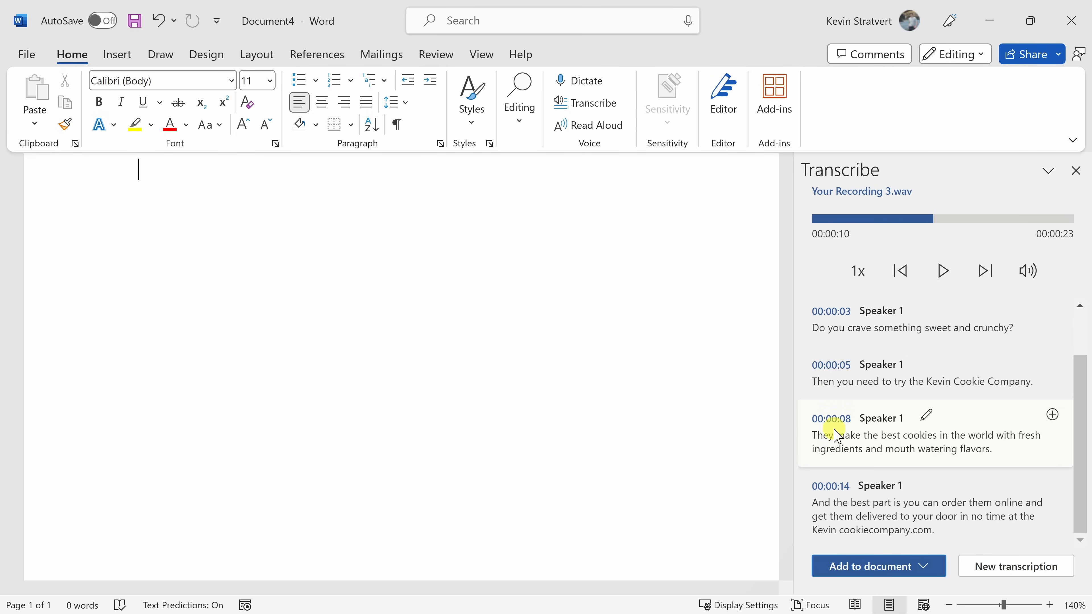
pyautogui.click(831, 365)
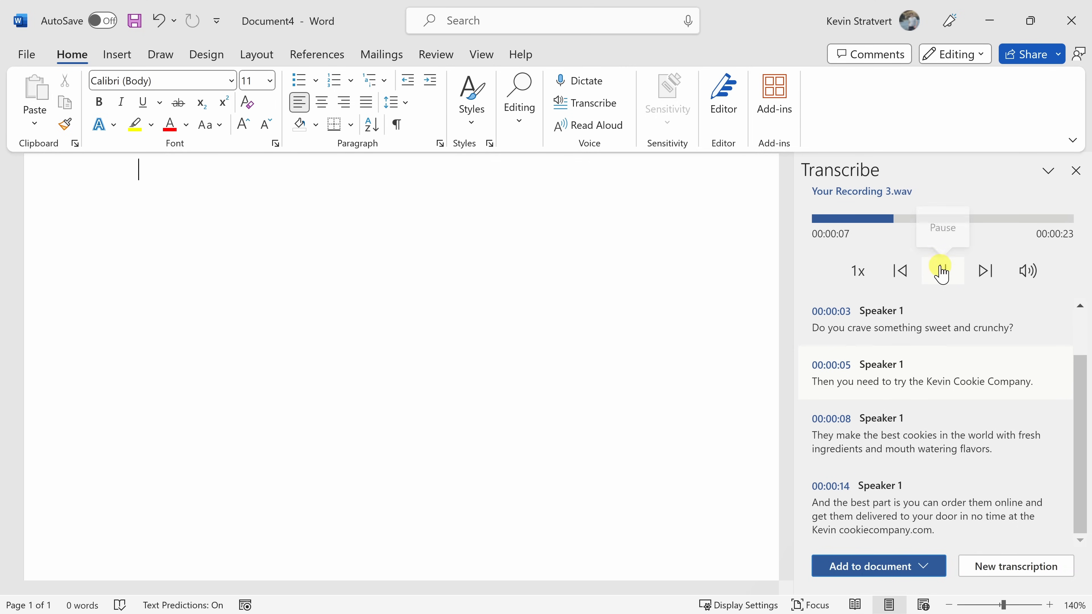
pyautogui.click(942, 271)
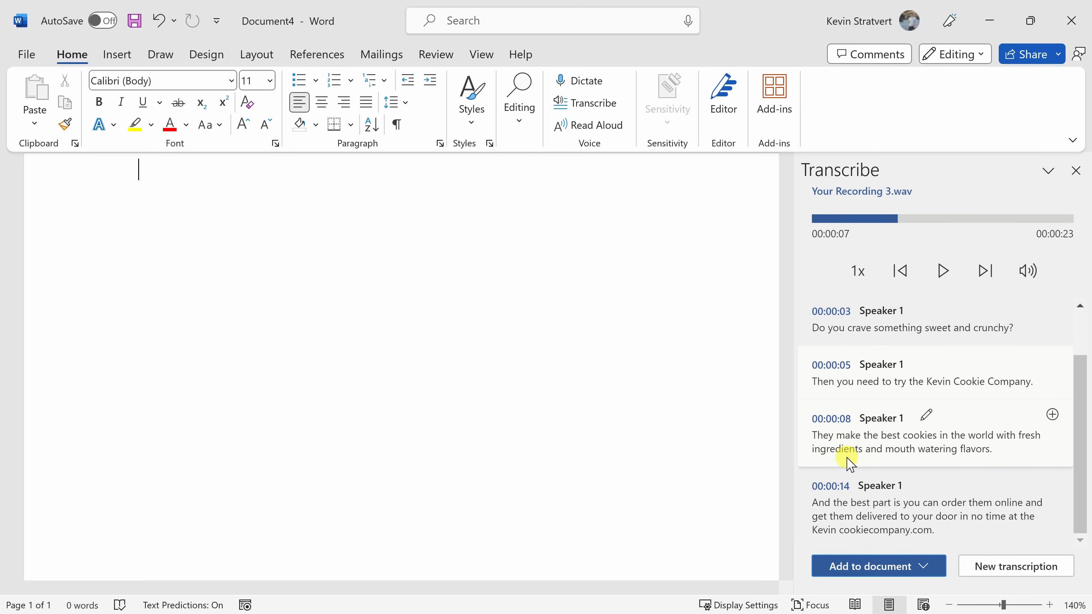
# Rename the speaker of the 00:00:03 segment to the speaker's first name, applying the change to all Speaker 1 labels
pyautogui.scroll(2, 852, 363)
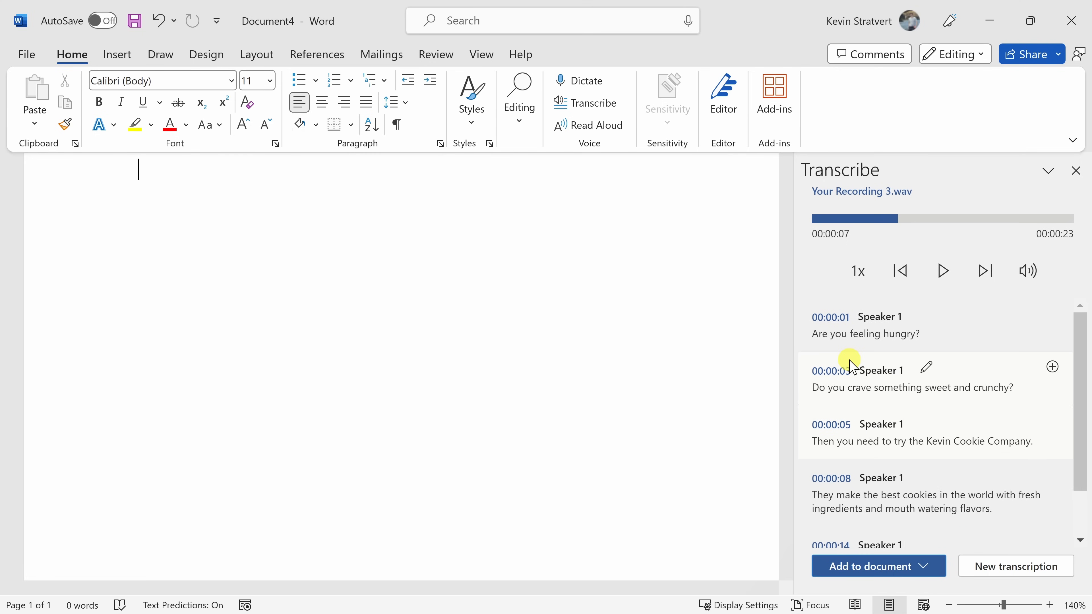
pyautogui.click(927, 369)
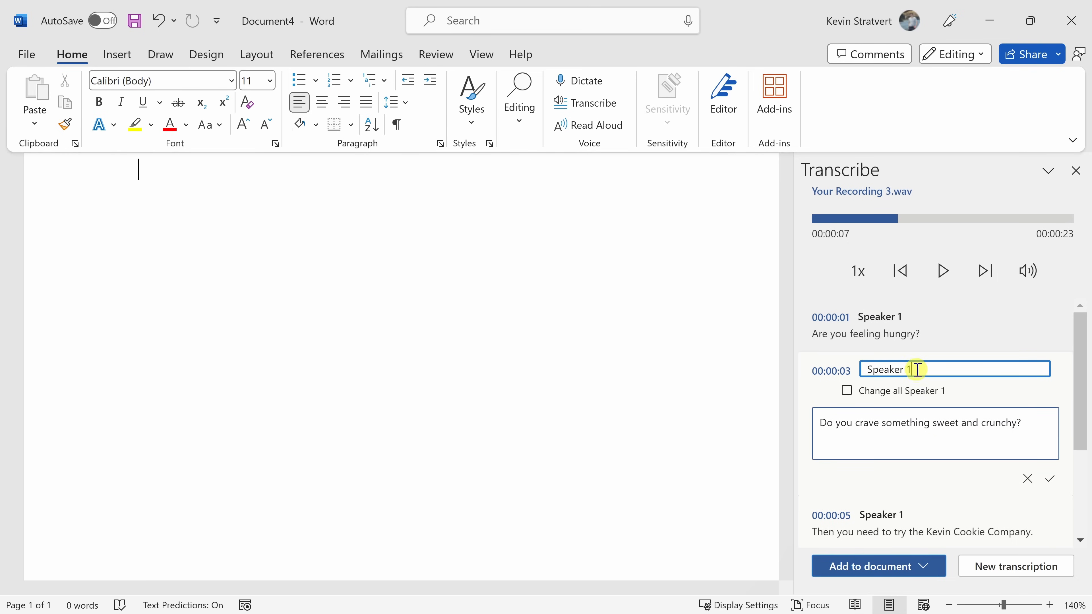
pyautogui.tripleClick(911, 361)
pyautogui.write('Kevin')
pyautogui.click(846, 390)
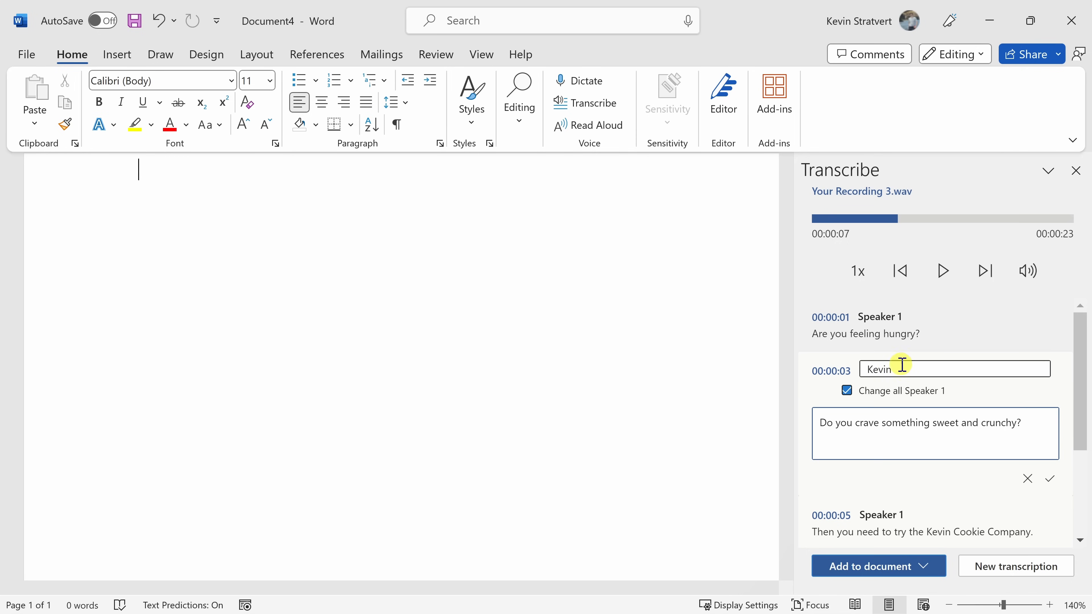
pyautogui.click(1050, 479)
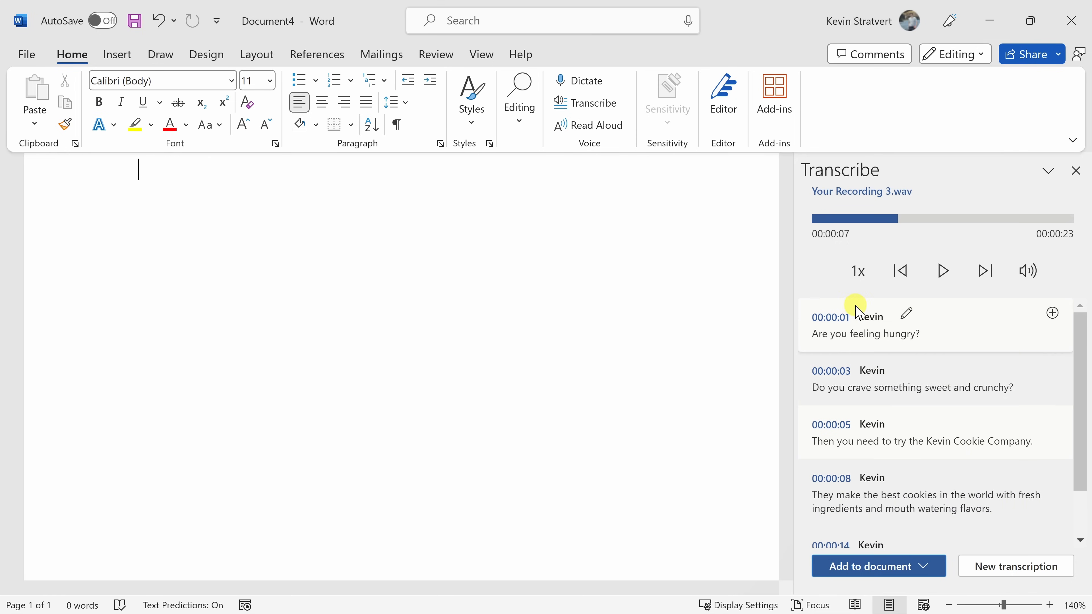
# Correct the website address in the 00:00:14 transcript segment to Kevincookiecompany.com by removing the space, and save the edit
pyautogui.scroll(-1, 860, 335)
pyautogui.scroll(1, 877, 490)
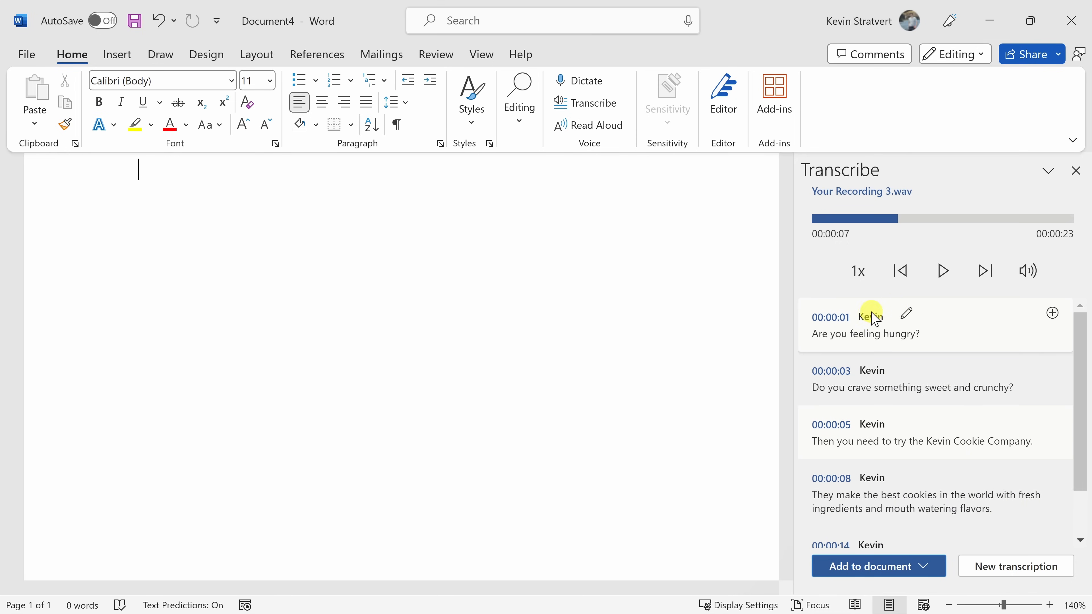
pyautogui.scroll(-1, 872, 359)
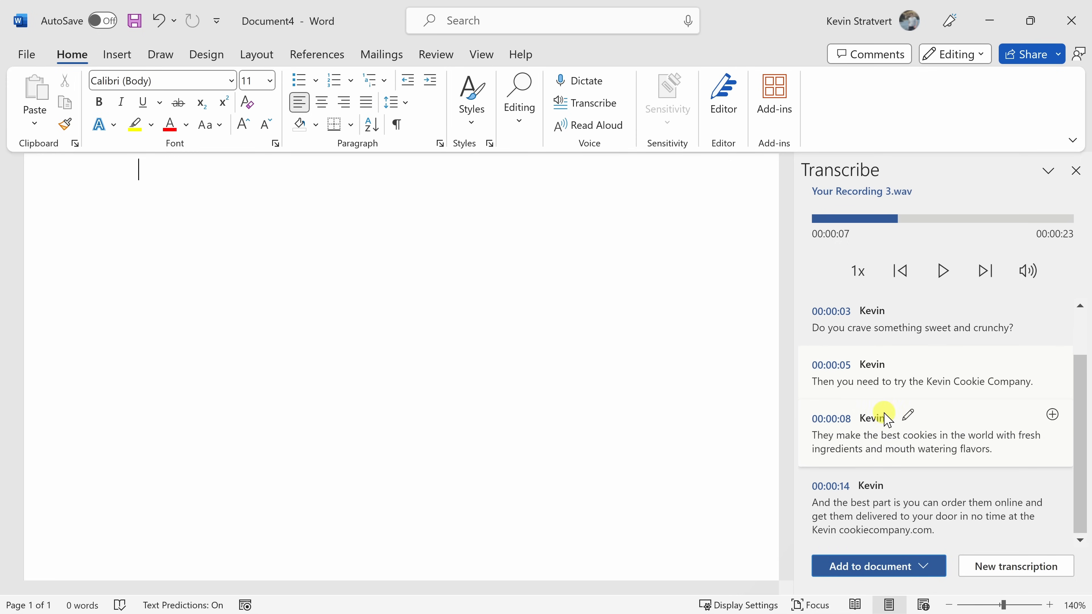
pyautogui.scroll(1, 877, 500)
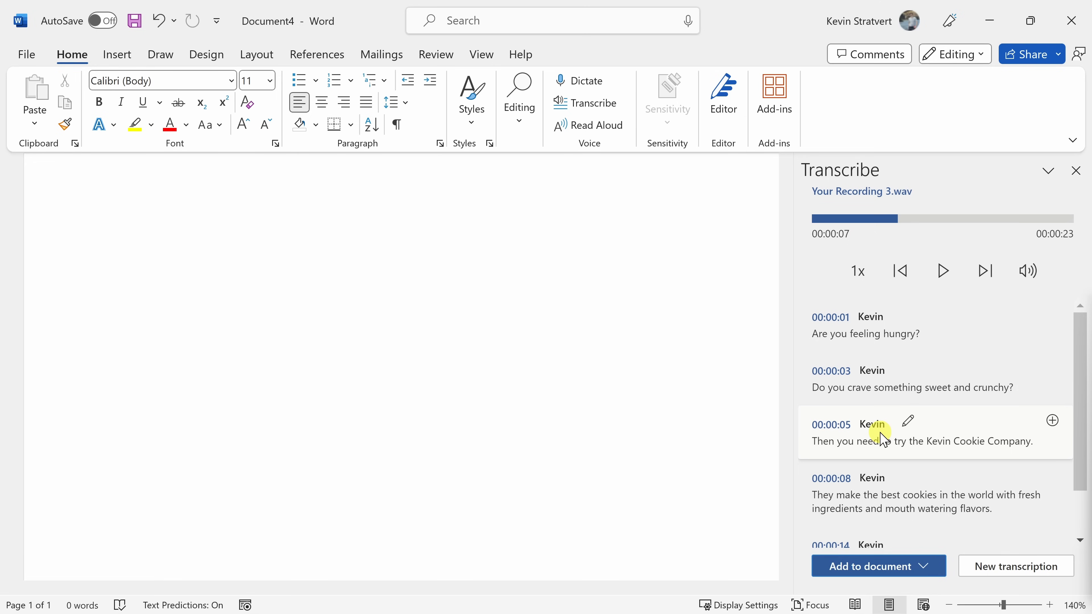
pyautogui.scroll(-1, 883, 439)
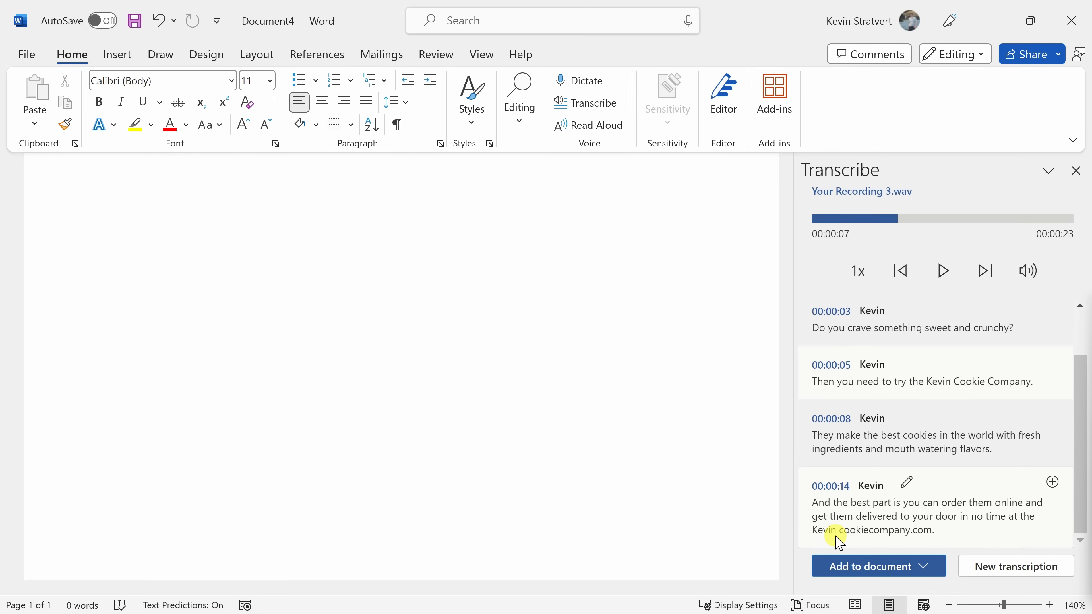
pyautogui.click(907, 481)
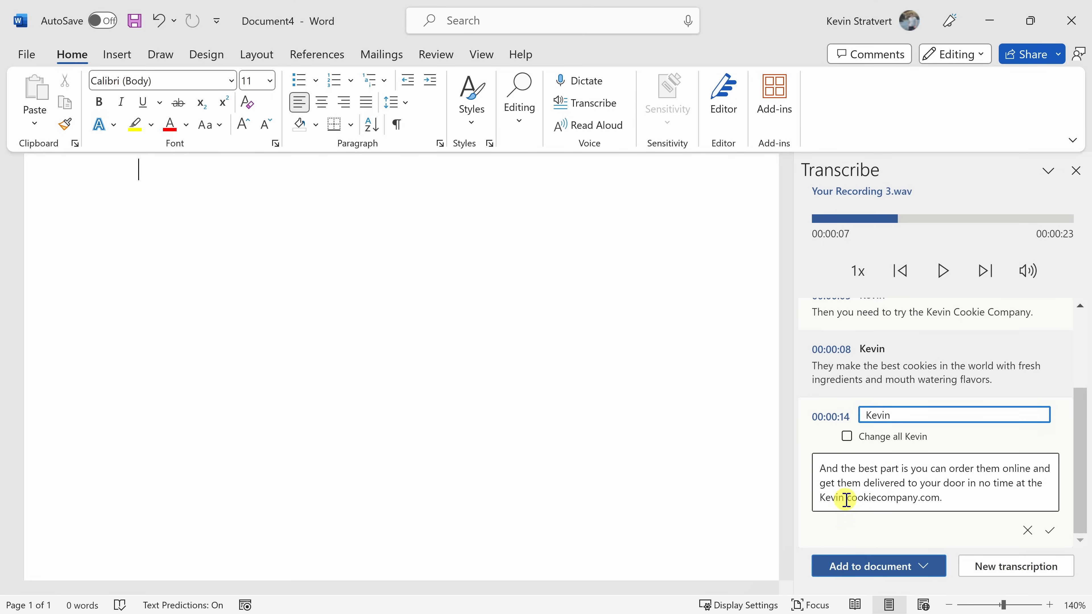
pyautogui.click(846, 501)
pyautogui.press('BackSpace')
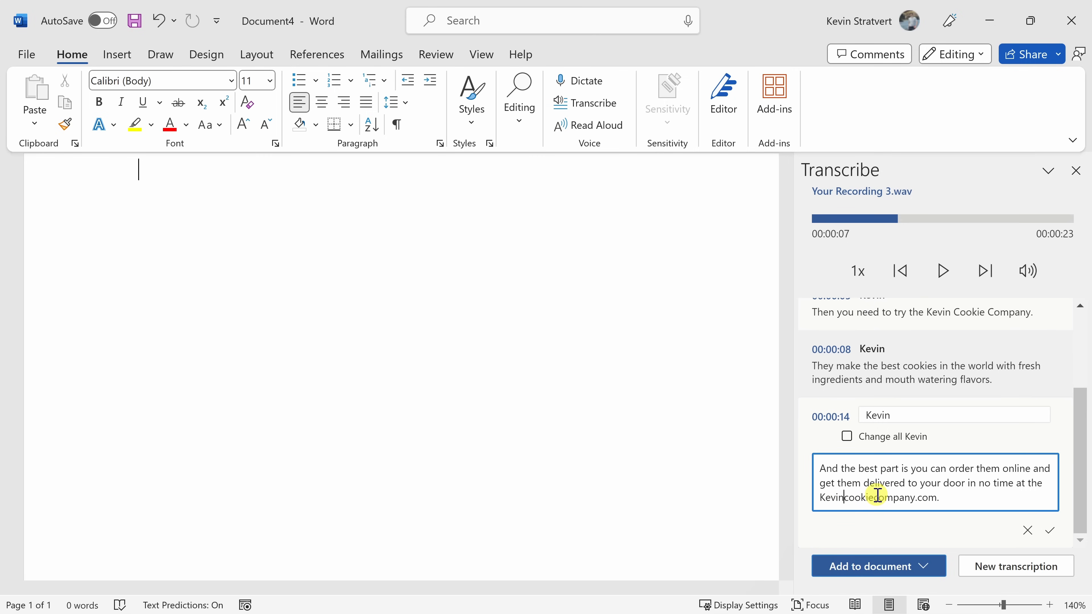
pyautogui.click(1050, 531)
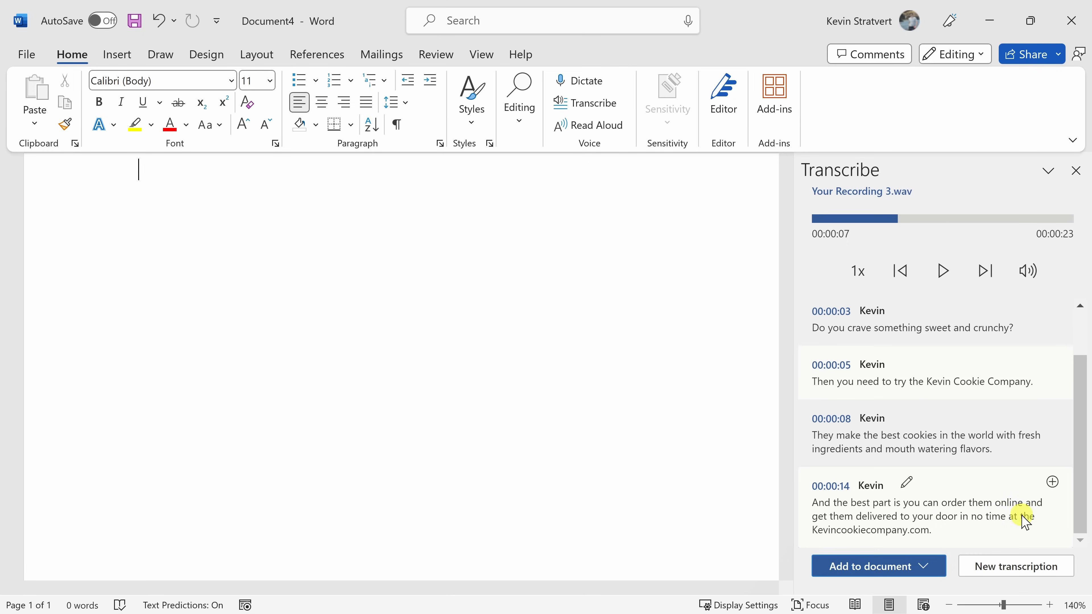
# Add only the 00:00:14 transcript segment to the document, and delete the inserted timestamp, speaker label and text
pyautogui.click(1053, 481)
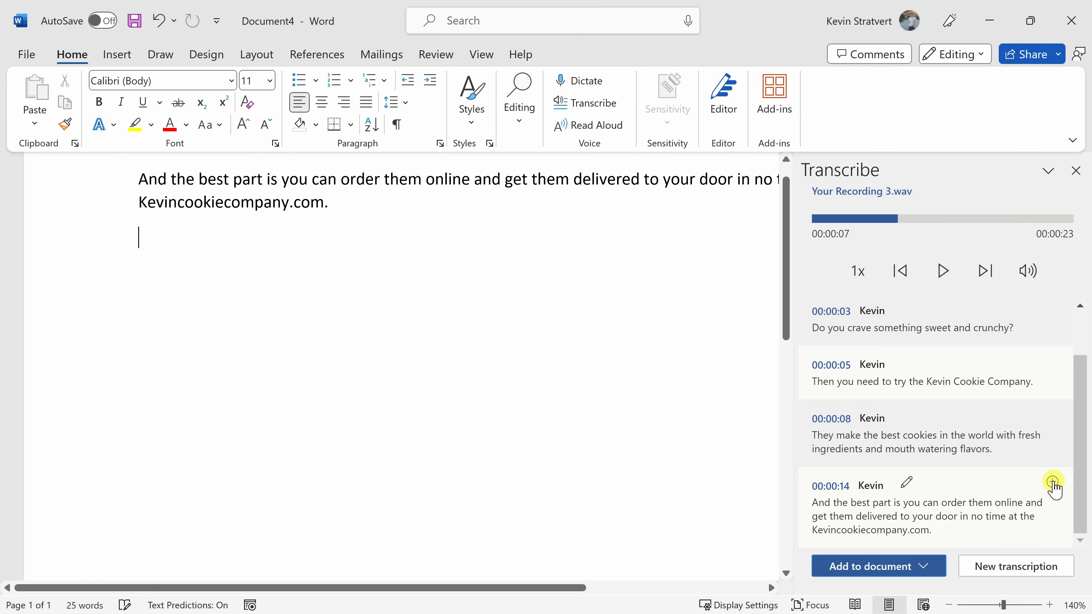
pyautogui.scroll(1, 237, 186)
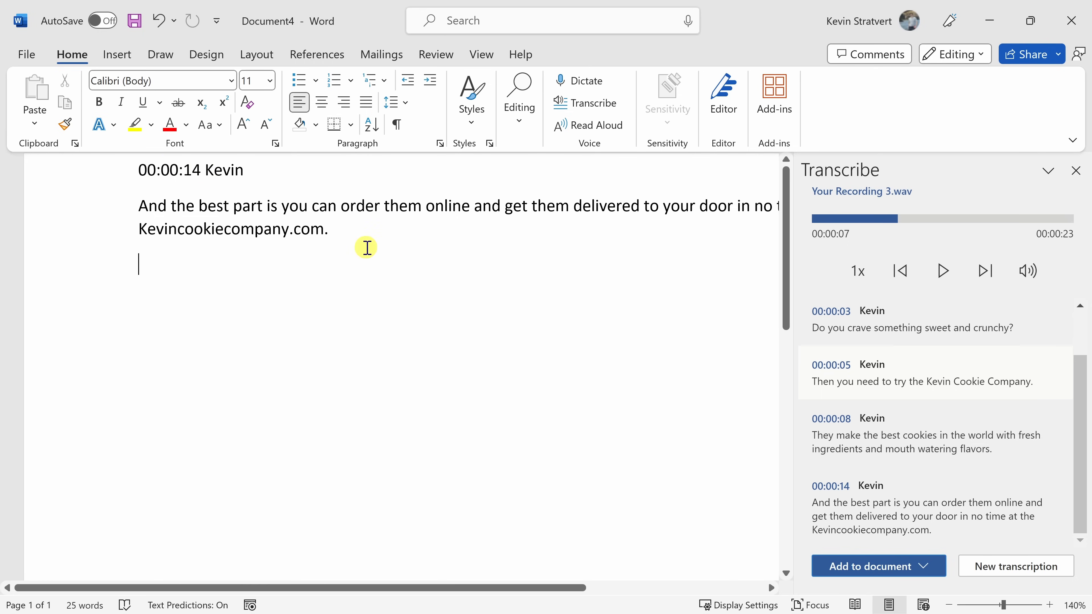
pyautogui.moveTo(361, 237); pyautogui.dragTo(124, 157)
pyautogui.press('Delete')
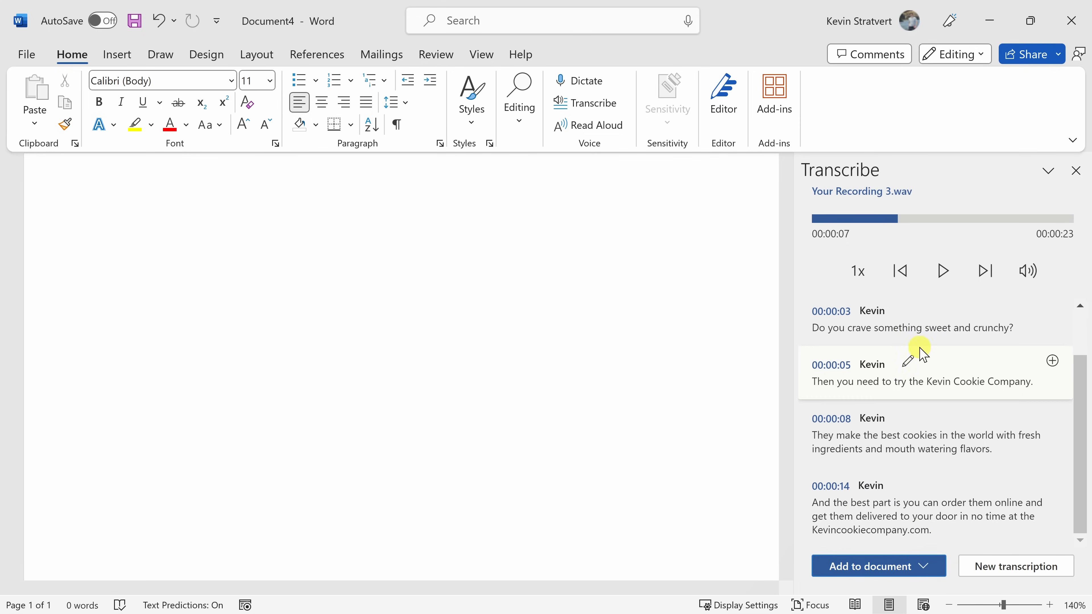
# Add the full transcript to the document as just text, and look over the inserted Transcript section
pyautogui.click(916, 566)
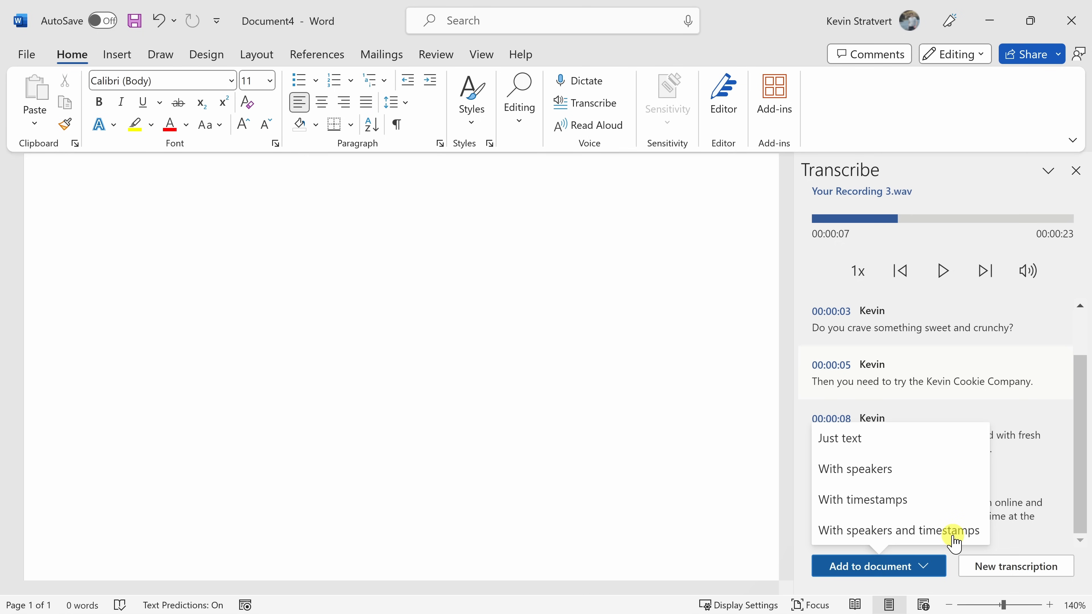
pyautogui.click(852, 440)
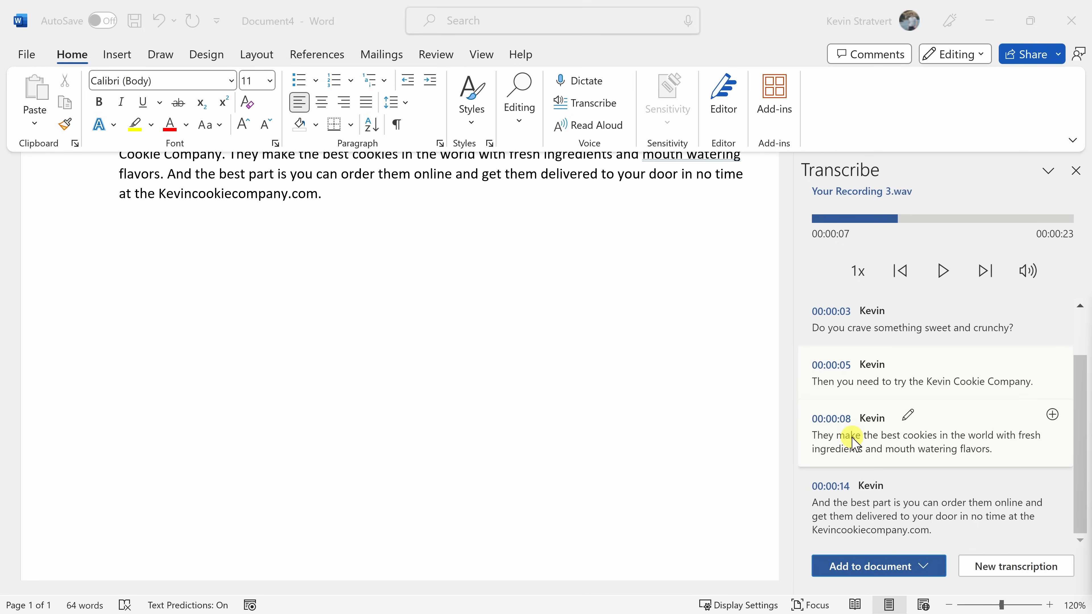
pyautogui.scroll(3, 421, 312)
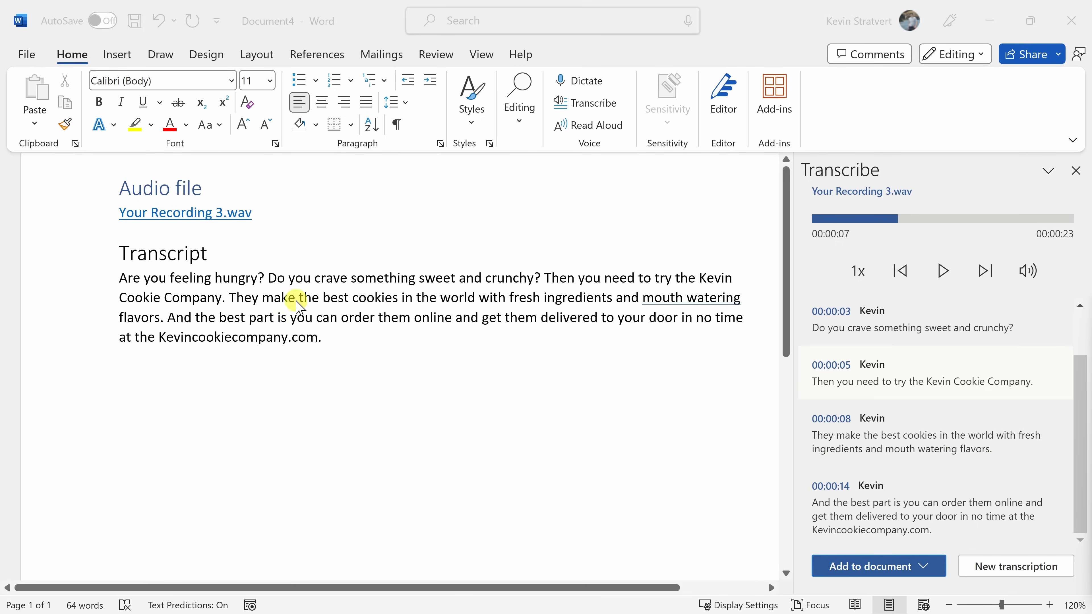
pyautogui.click(336, 354)
pyautogui.moveTo(375, 336); pyautogui.dragTo(101, 260)
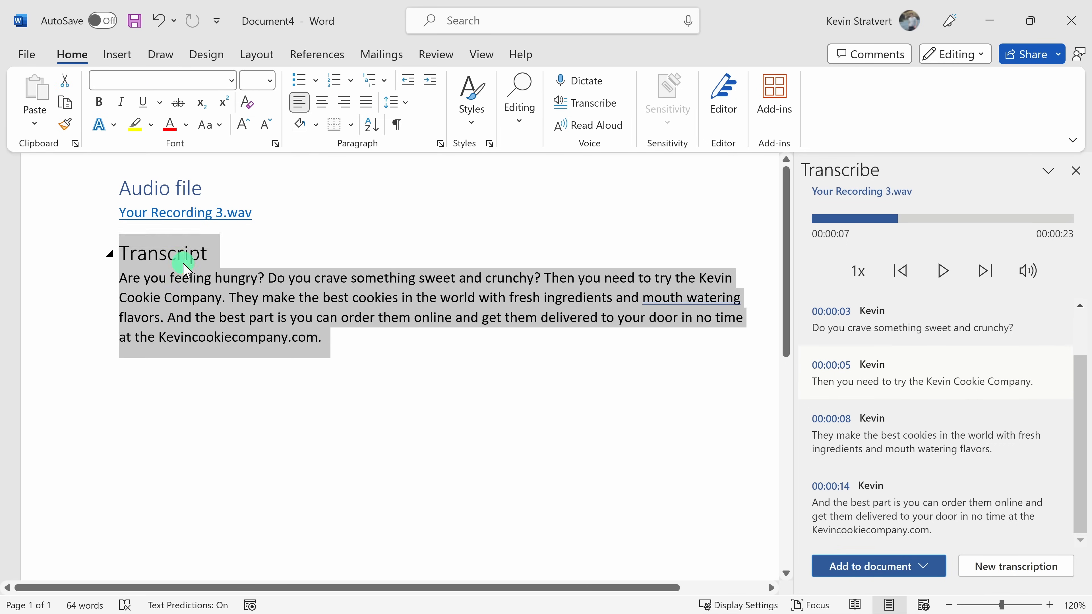
pyautogui.click(184, 253)
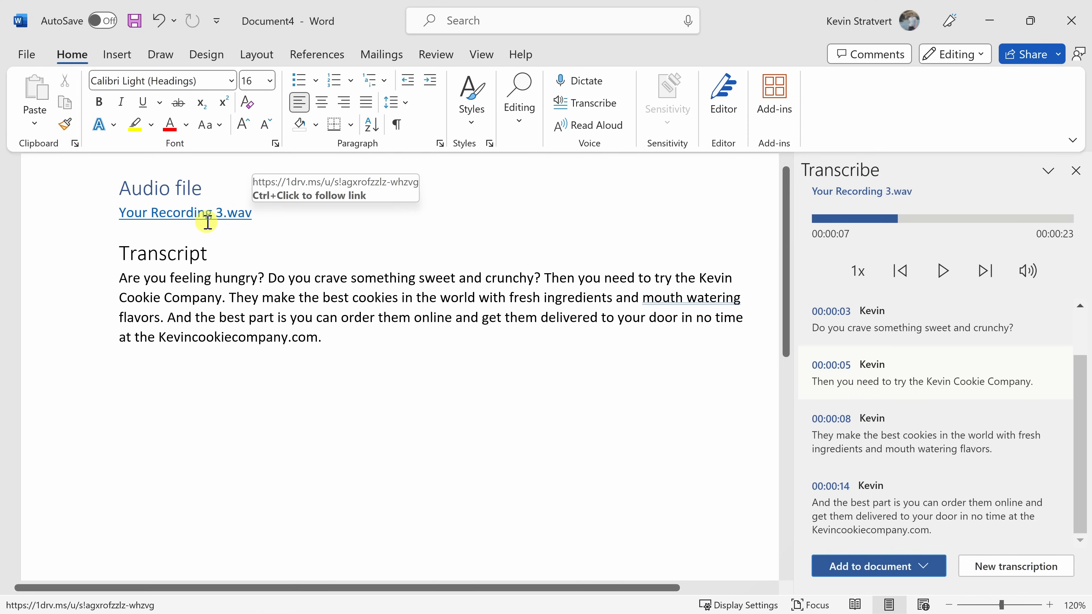
# Close and reopen the stored transcript to review it, and start a new transcription, agreeing to delete the current transcript
pyautogui.click(1077, 171)
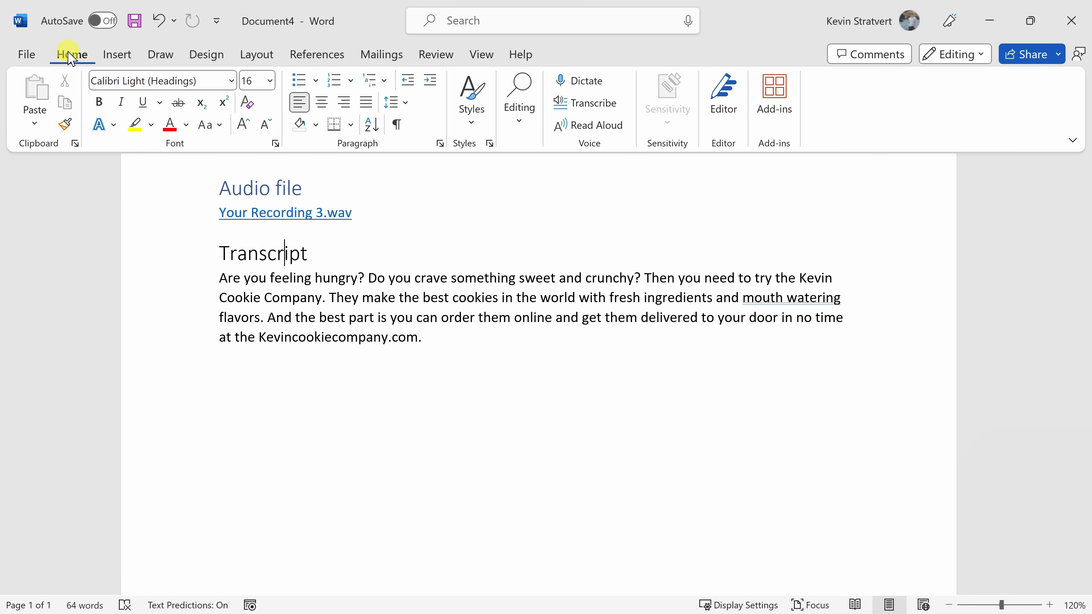
pyautogui.click(596, 108)
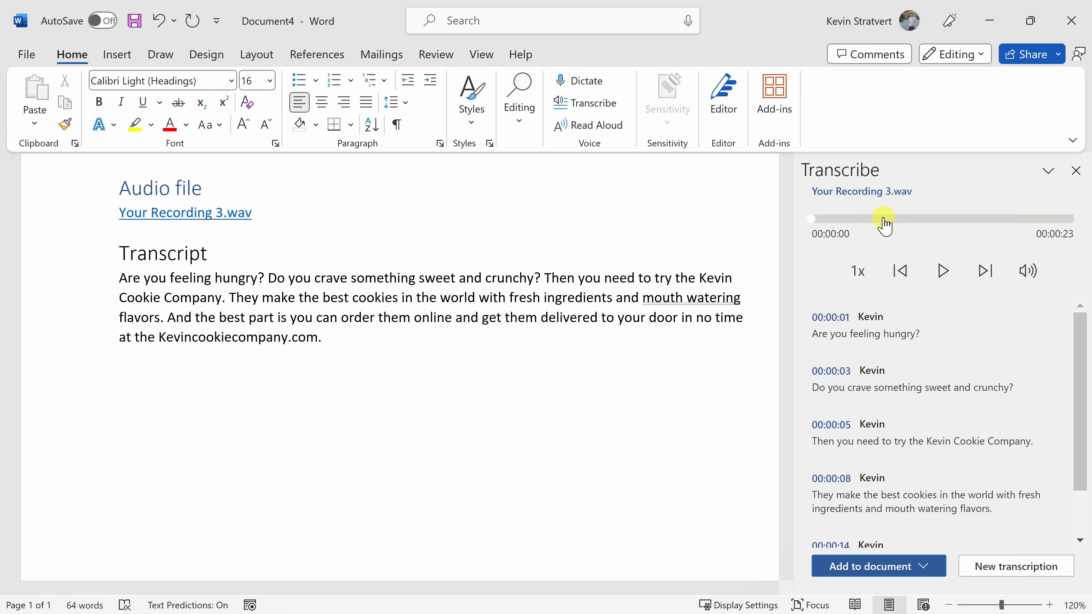
pyautogui.scroll(-2, 900, 387)
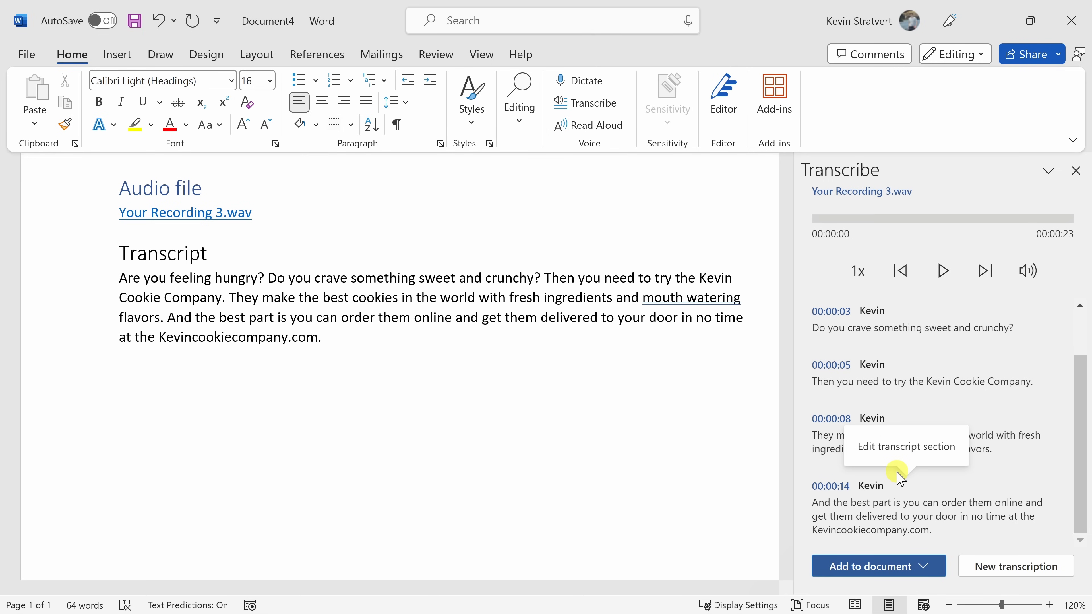
pyautogui.click(1011, 572)
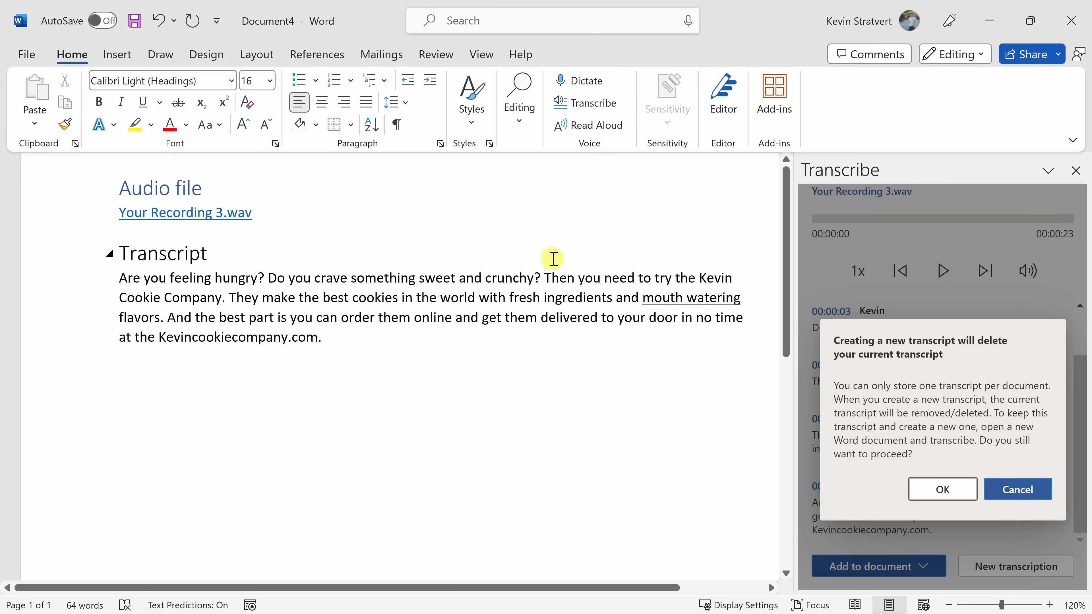
pyautogui.click(942, 489)
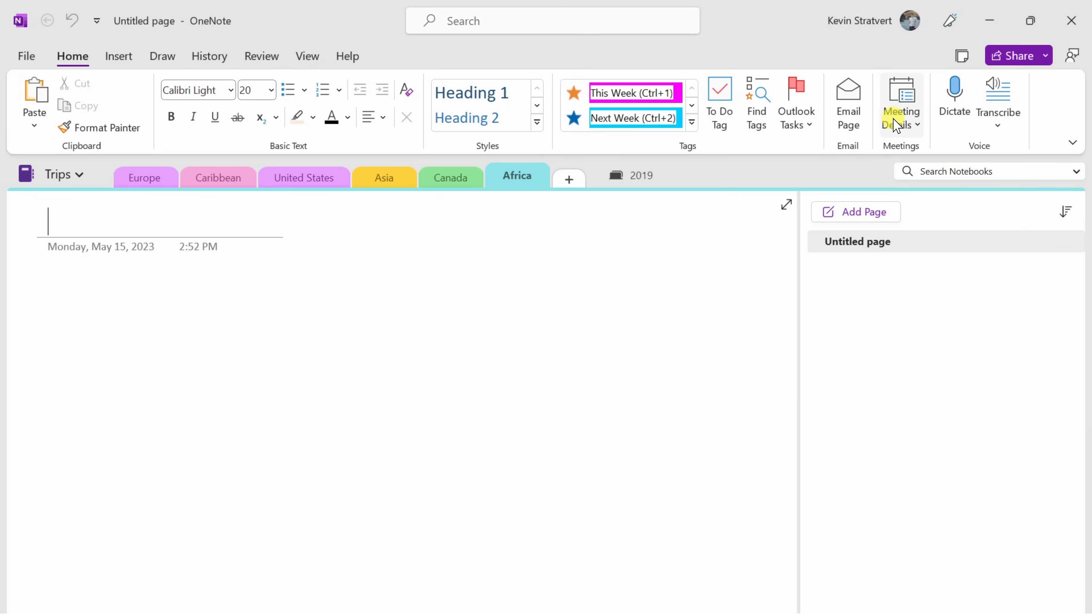
# Switch to OneNote and open Transcribe for the untitled page in the Africa section of the Trips notebook
pyautogui.click(1008, 124)
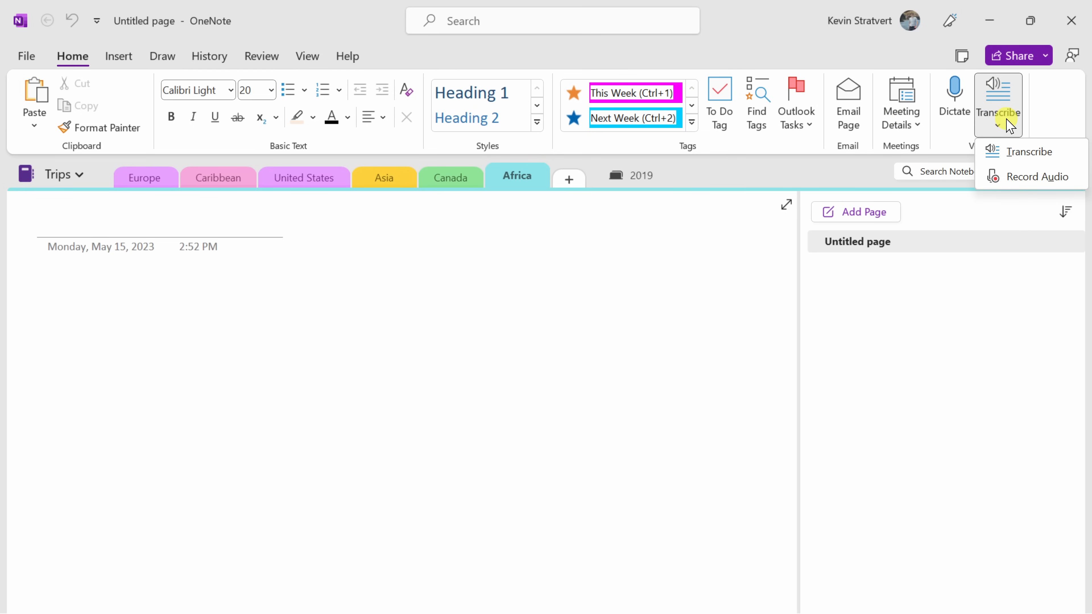
pyautogui.click(1024, 153)
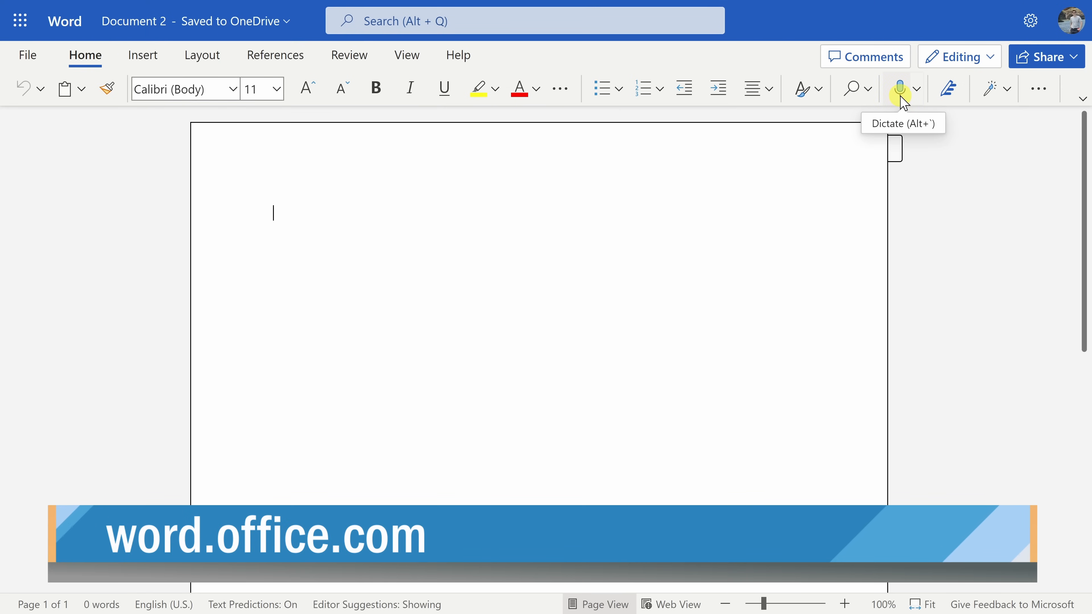
# Switch to Word for the web and open Transcribe in the blank Document 2
pyautogui.click(918, 91)
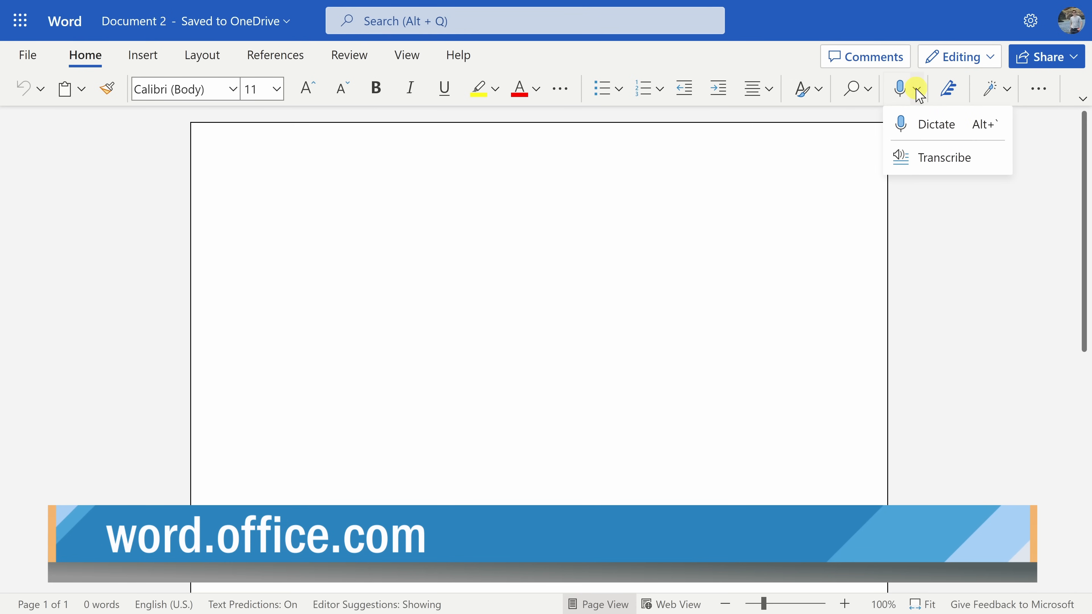
pyautogui.click(924, 157)
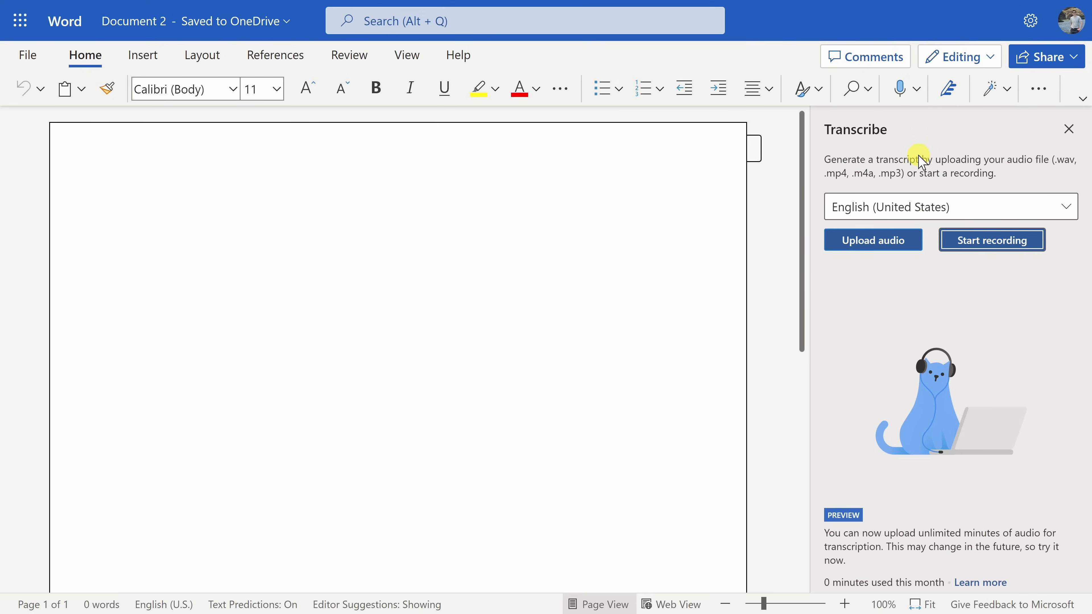